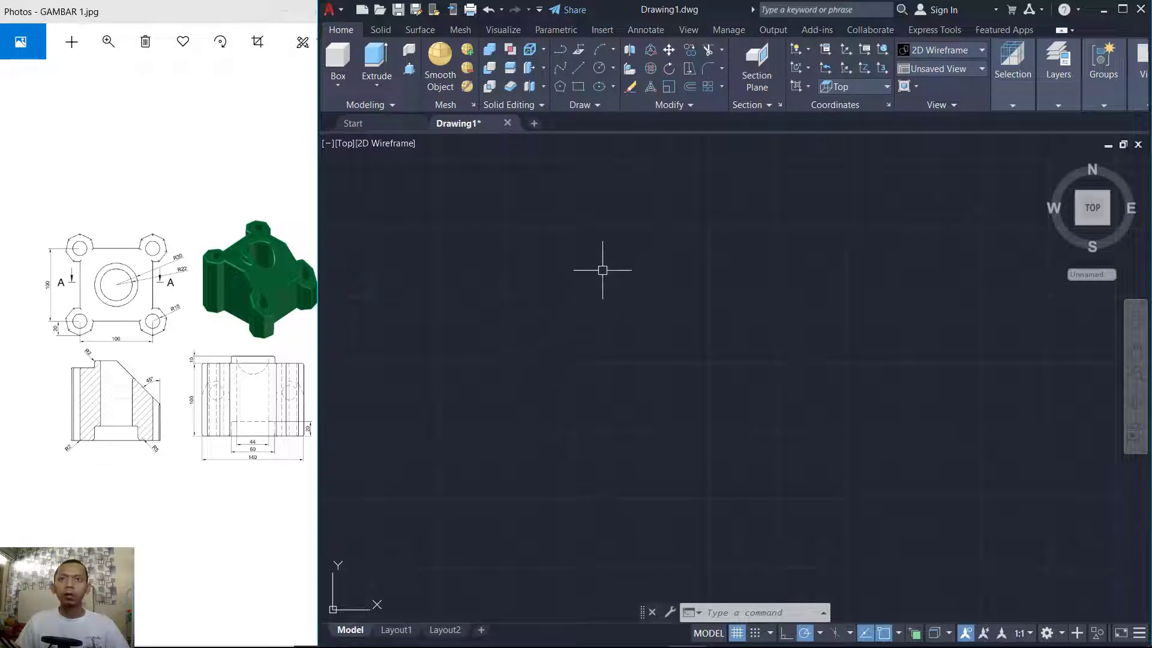
Draw a 100 × 100 square with RECTANG.
left_click(637, 309)
type("rec")
key("Return")
left_click(608, 306)
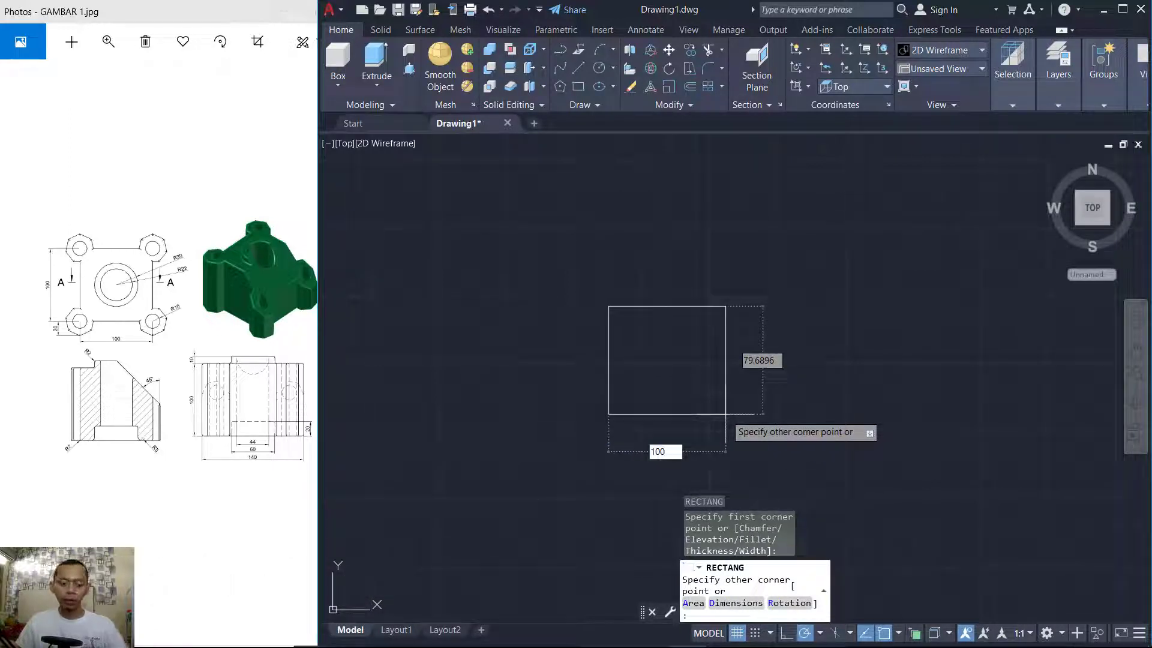
key("Tab")
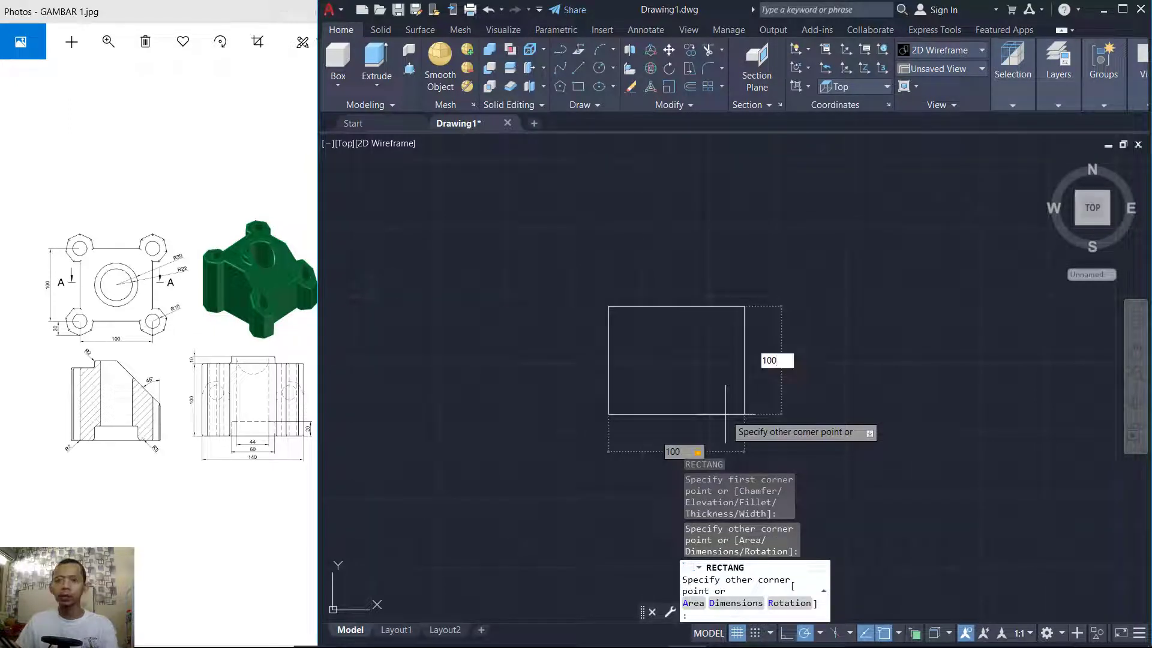
type("100")
key("Return")
scroll(672, 392, "up", 2)
middle_click_drag(666, 351, 667, 349)
Draw a radius-10 circle centred on the square's top-left corner.
type("c")
key("Return")
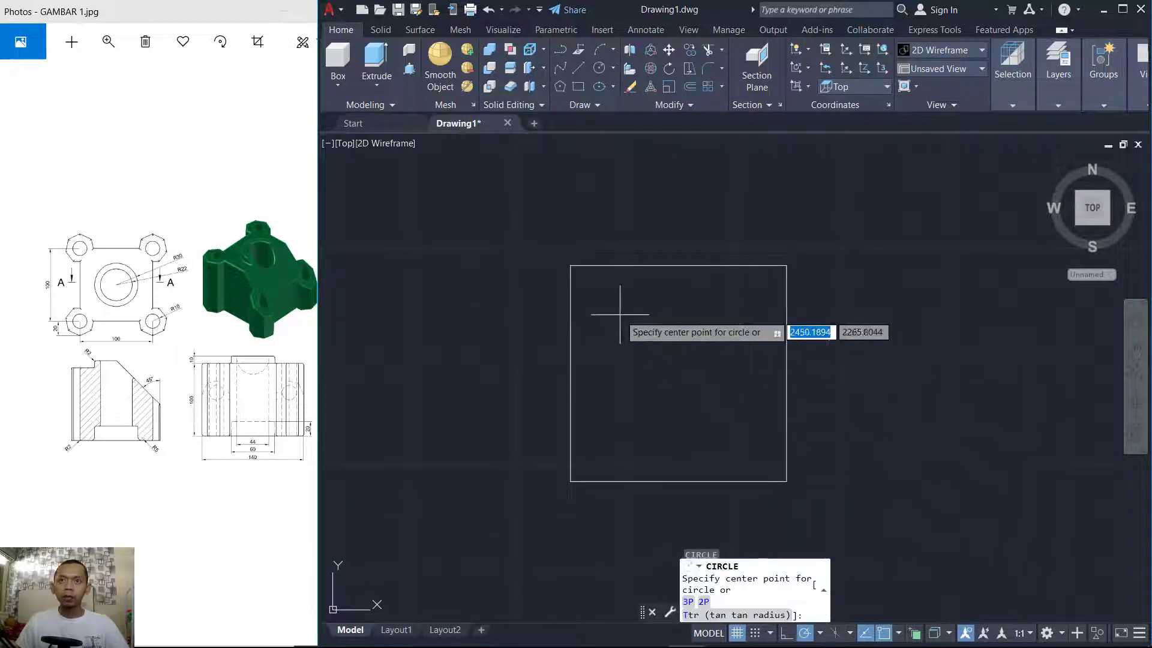
left_click(624, 266)
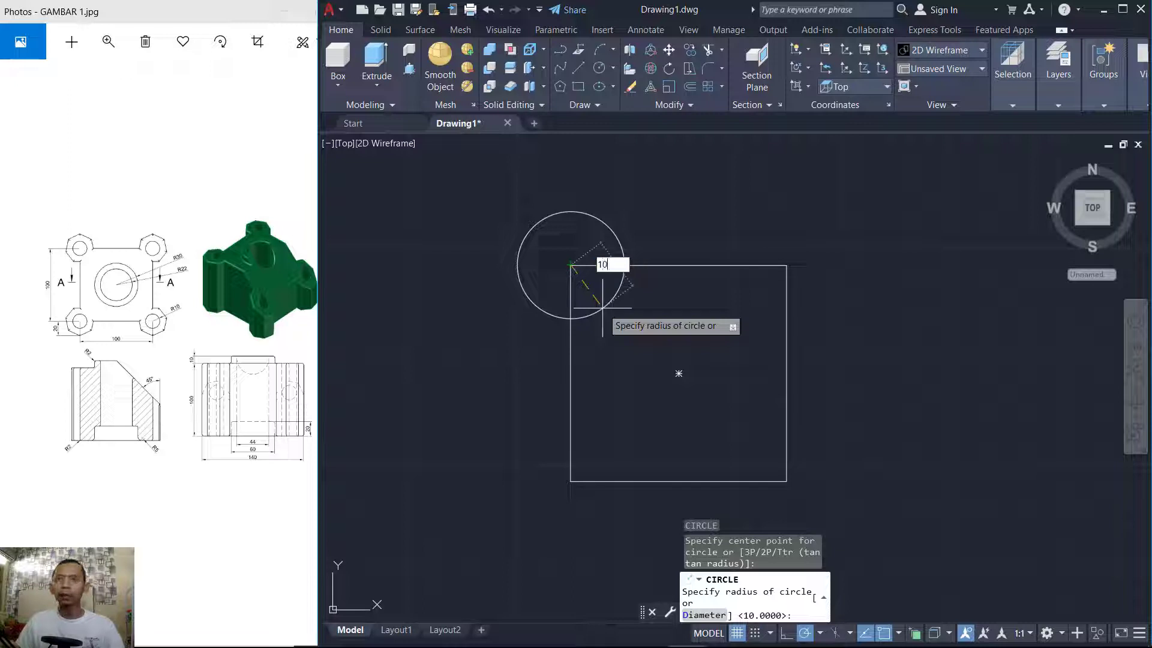
key("Return")
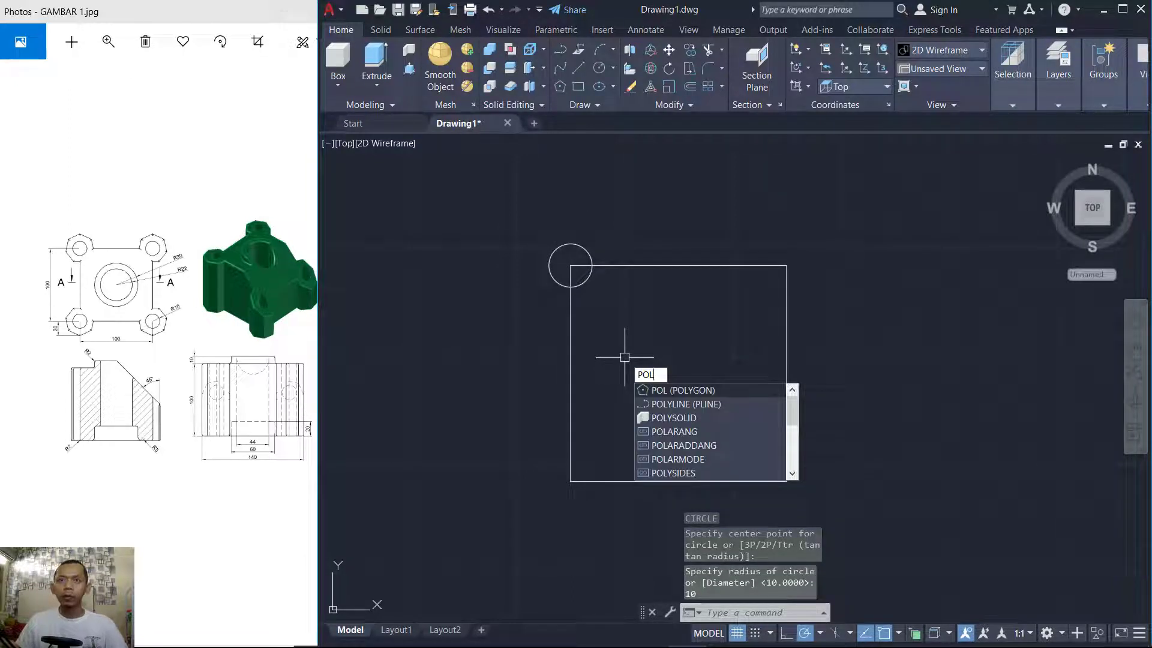
Draw an inscribed 7-sided polygon of radius 20 centred on the corner circle.
key("Return")
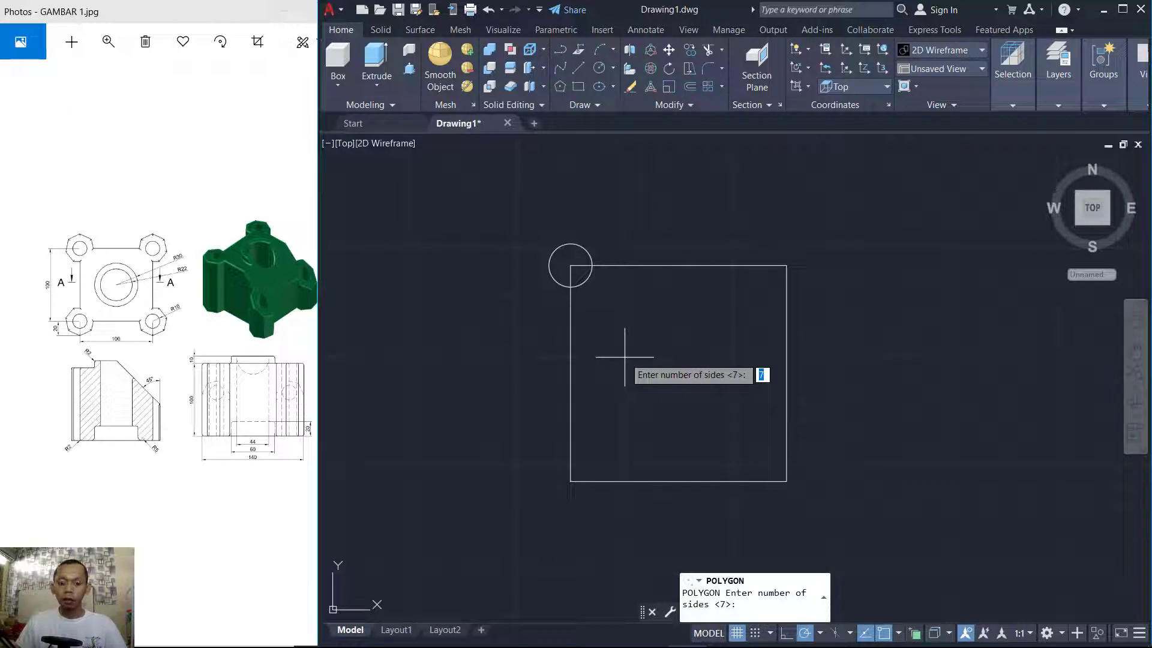
key("Return")
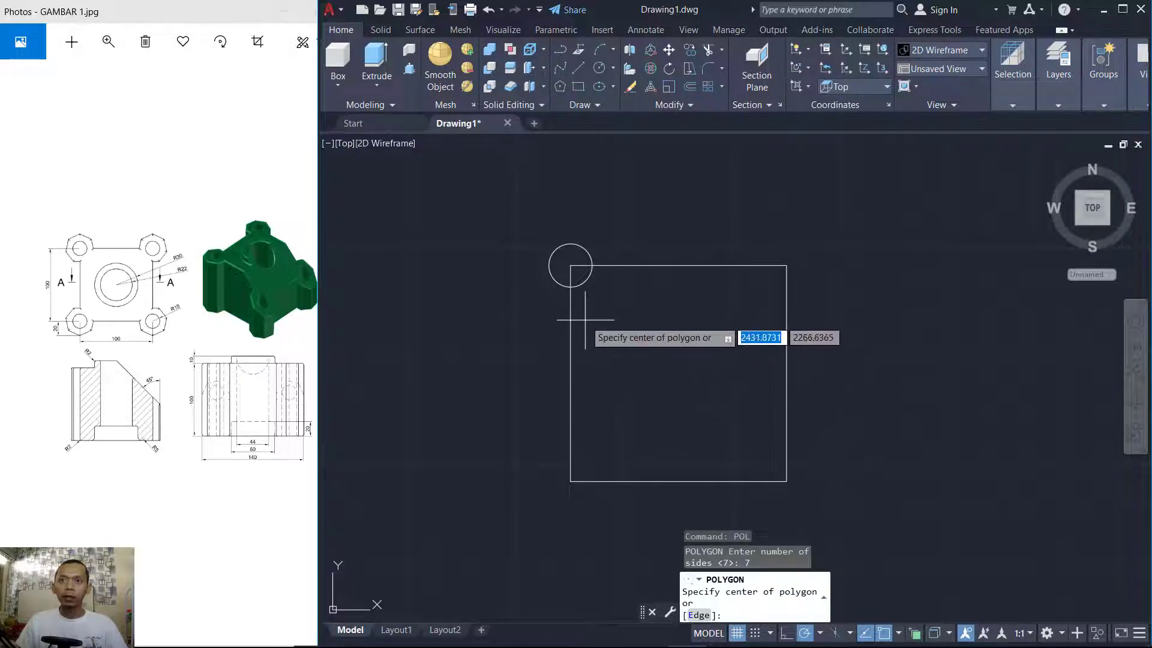
left_click(570, 266)
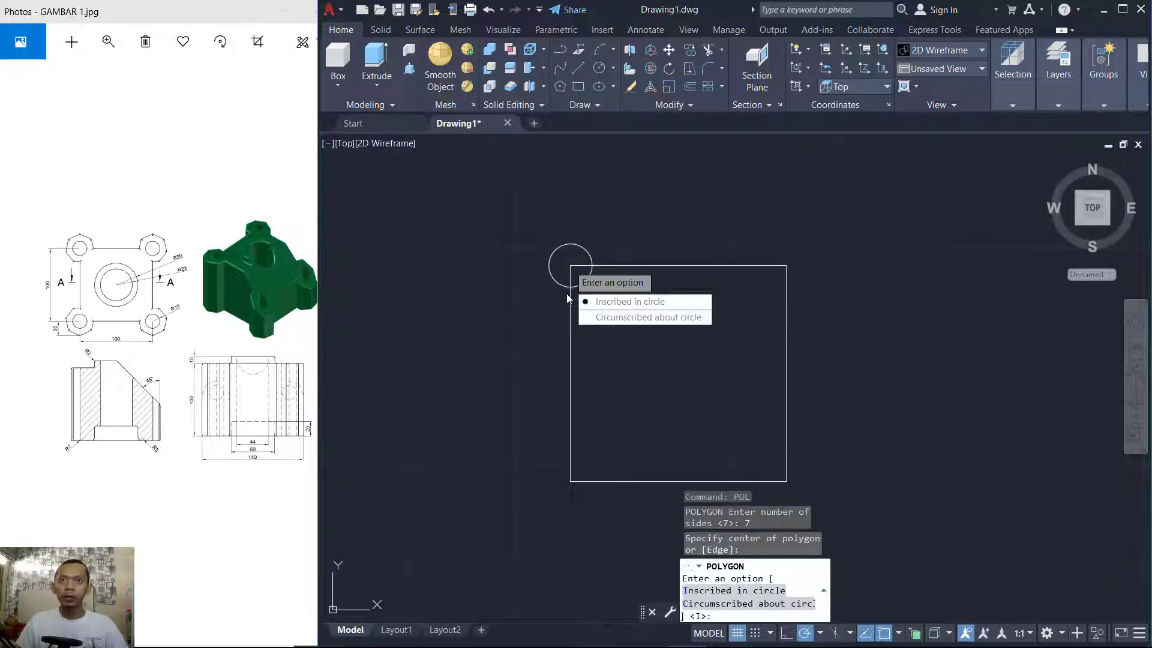
left_click(634, 306)
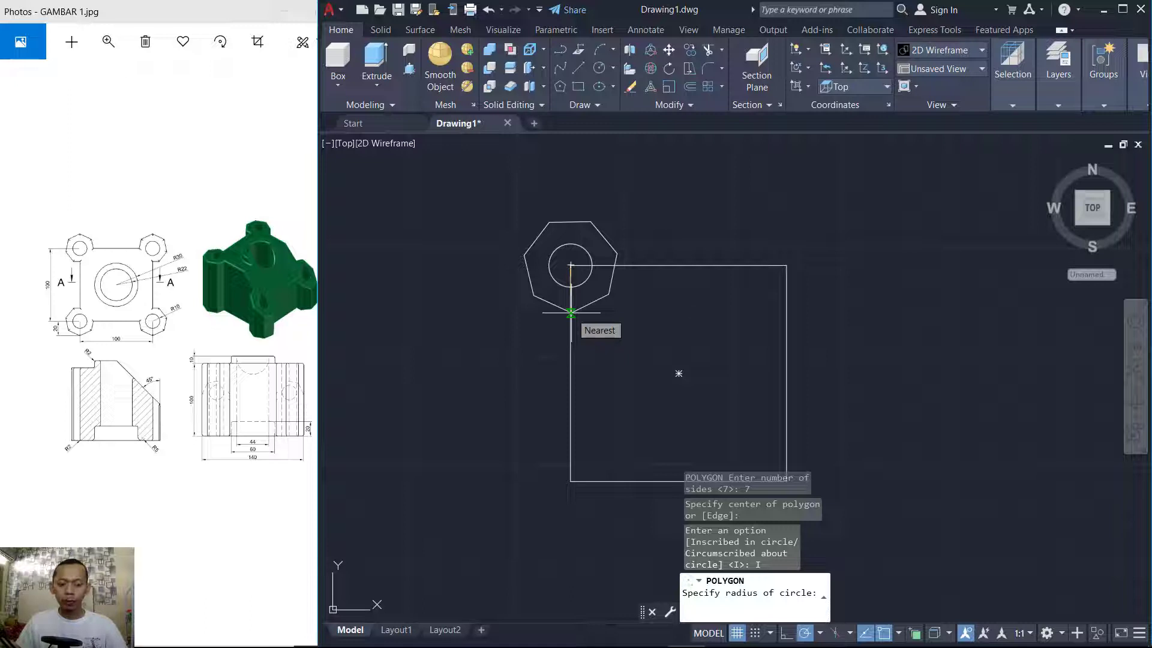
key("Return")
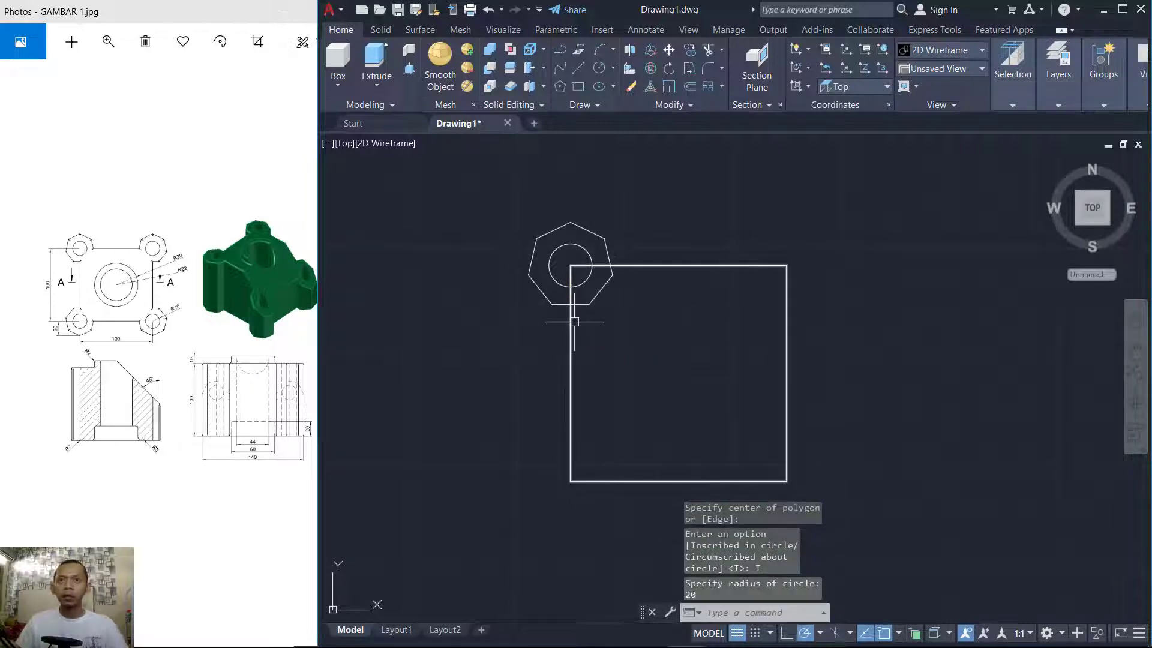
Trim the overlapping square and heptagon edges so the lug merges with the square outline.
scroll(604, 287, "up", 4)
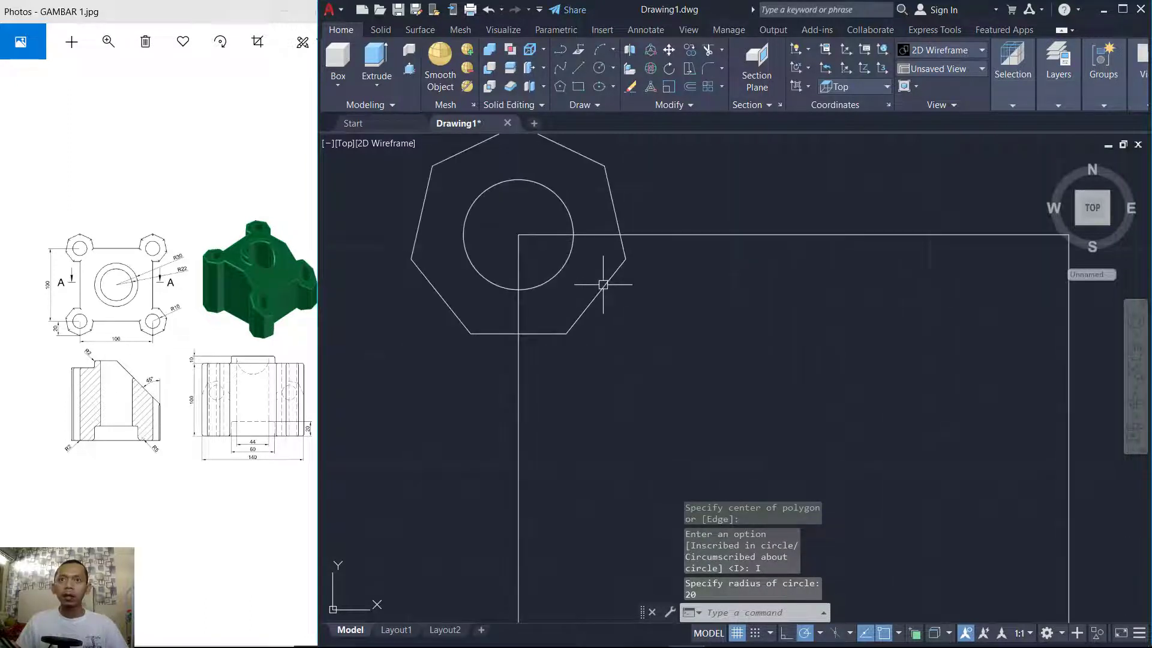
type("tr")
key("Return")
left_click_drag(536, 222, 505, 248)
key("Return")
left_click(519, 313)
left_click(581, 315)
left_click(624, 249)
left_click(607, 235)
key("Return")
scroll(709, 324, "down", 4)
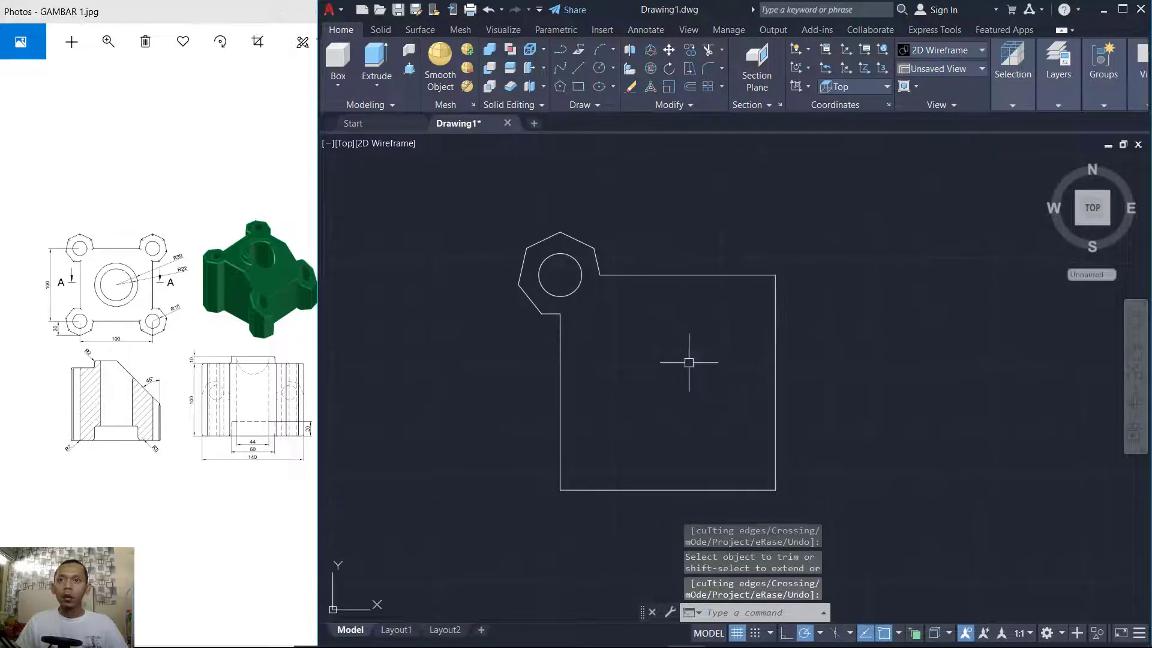
Mirror the heptagon lug and its hole across the vertical midline to the top-right corner.
type("mi")
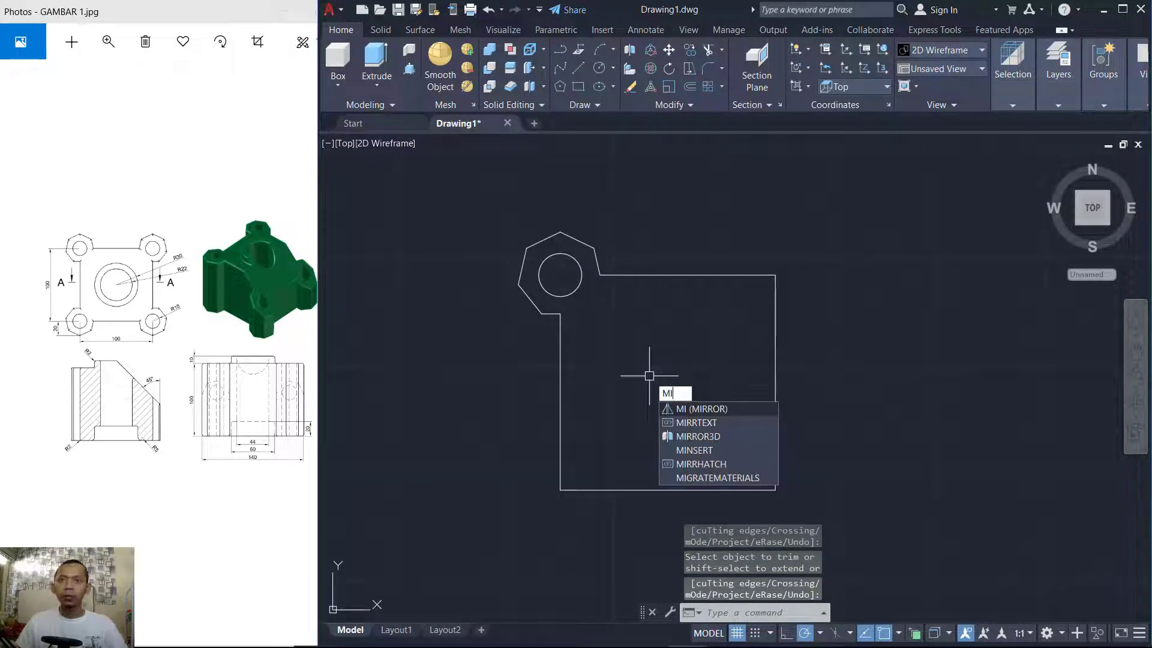
key("Return")
left_click(488, 214)
left_click(610, 332)
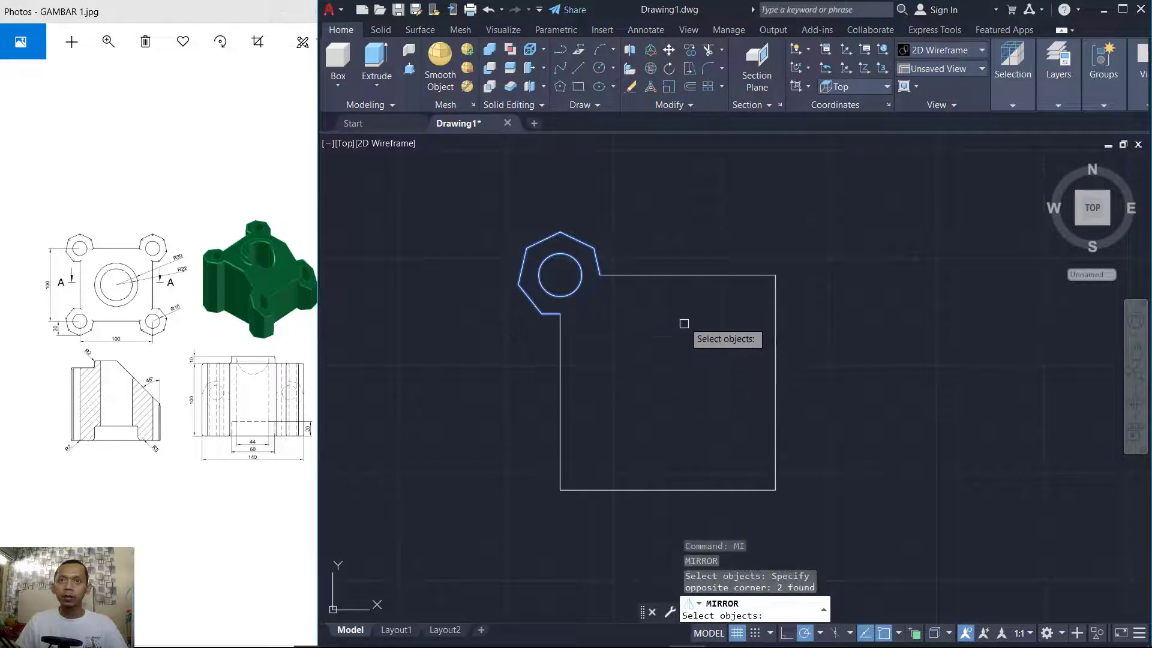
key("Return")
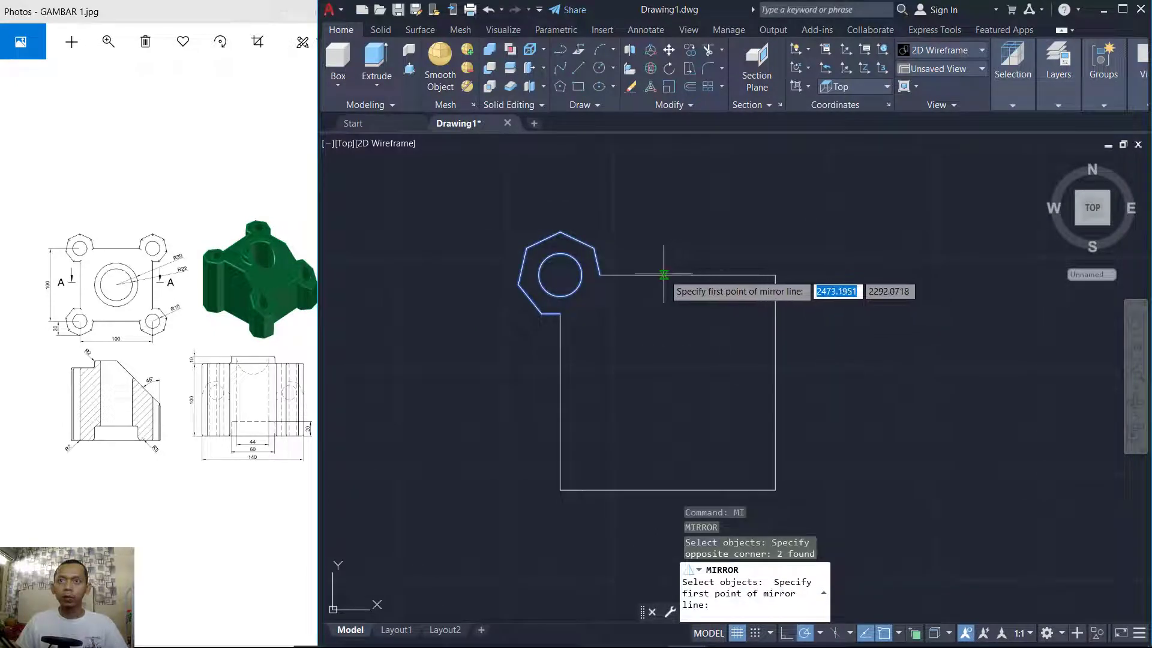
left_click(668, 489)
left_click(668, 446)
key("Return")
key("Return")
Mirror both top lugs across the horizontal midline to the bottom corners.
left_click(487, 200)
left_click(871, 356)
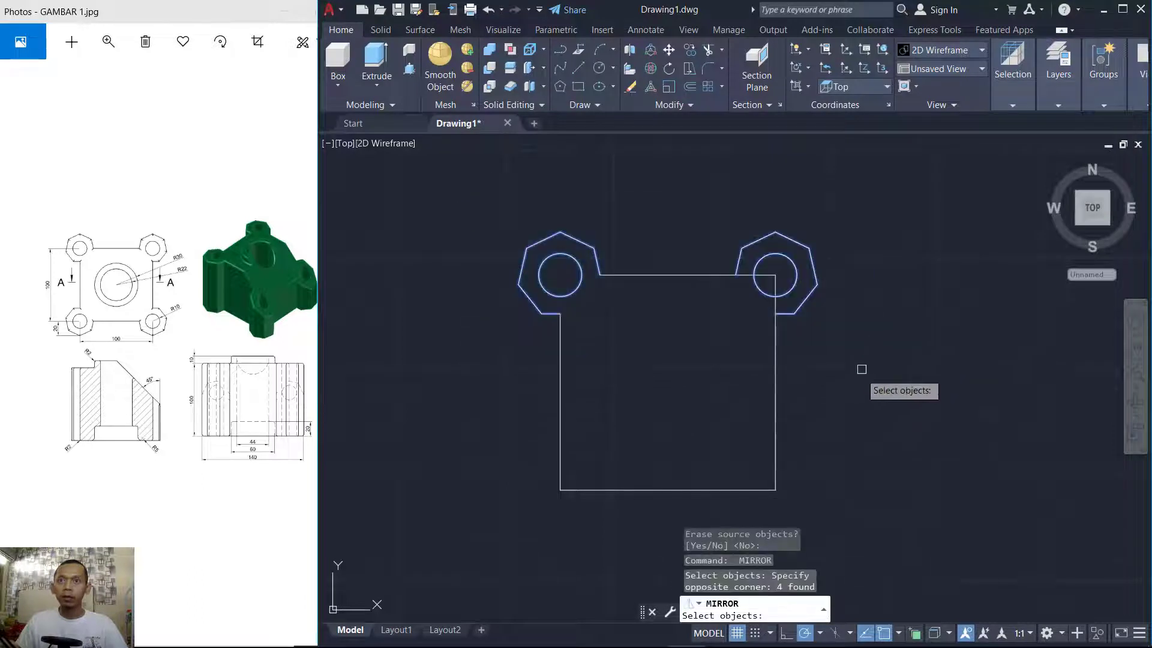
key("Return")
left_click(776, 382)
left_click(835, 387)
key("Return")
Trim the overlapping edge stubs inside the lower-left lug.
middle_click_drag(690, 428, 683, 412)
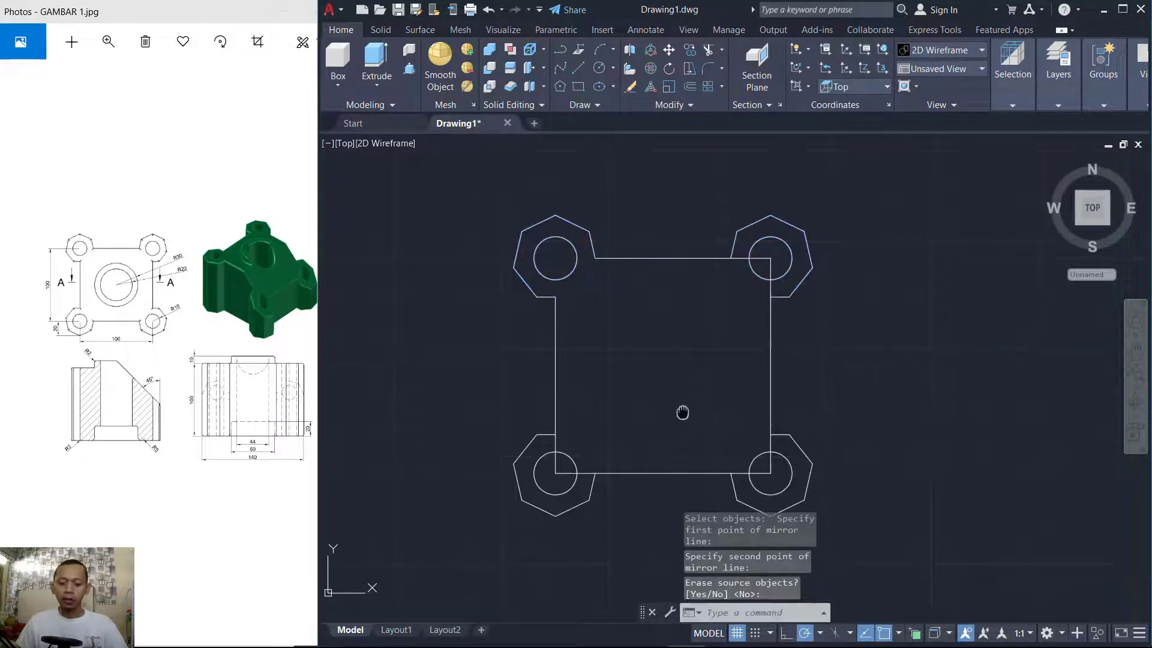
type("tr")
key("Return")
left_click(560, 470)
left_click(558, 462)
left_click(557, 448)
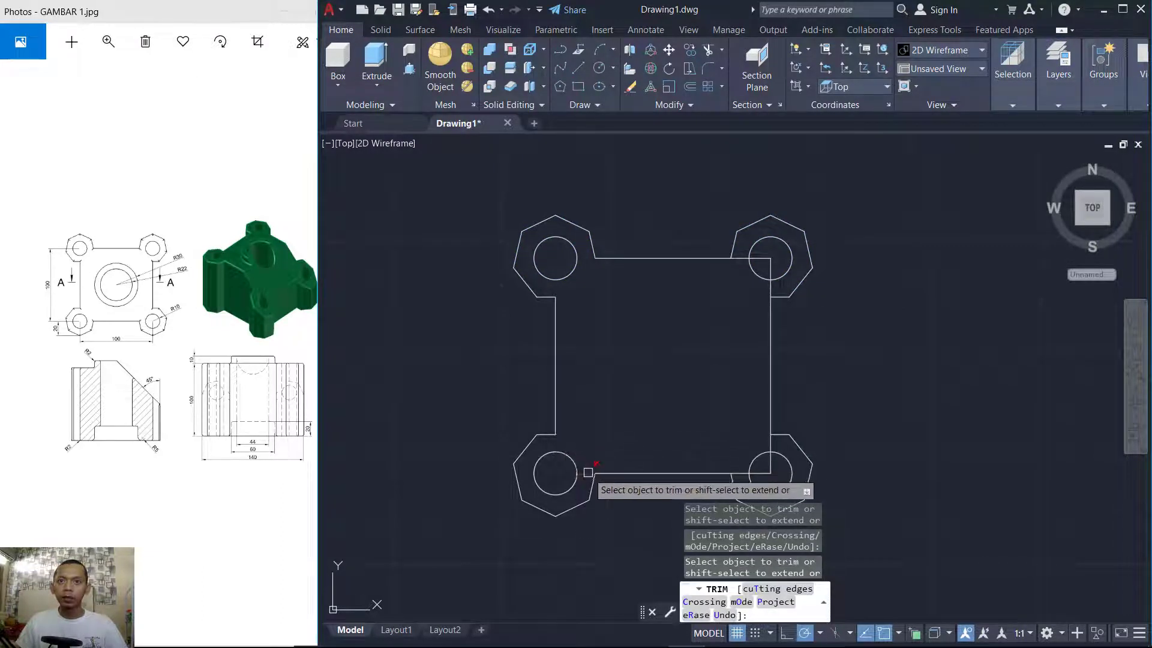
Trim the leftover lines inside the bottom-right and top-right lugs and circles.
left_click(771, 467)
left_click(771, 444)
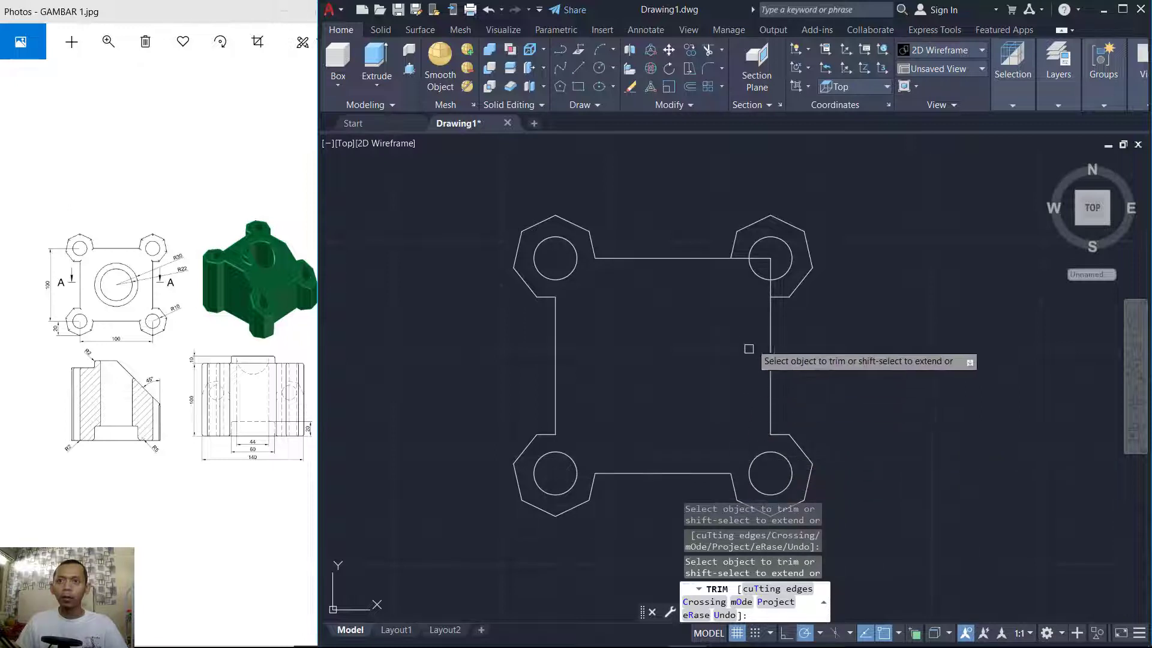
left_click(774, 269)
left_click(762, 258)
left_click(742, 258)
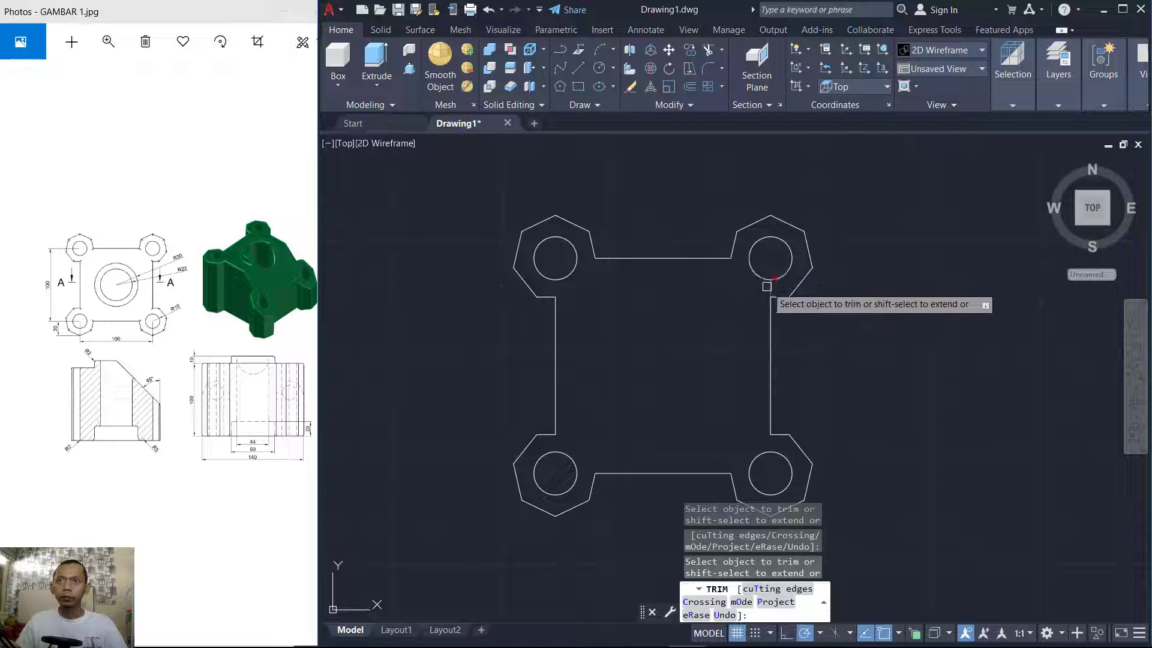
key("Return")
middle_click_drag(668, 404, 704, 369)
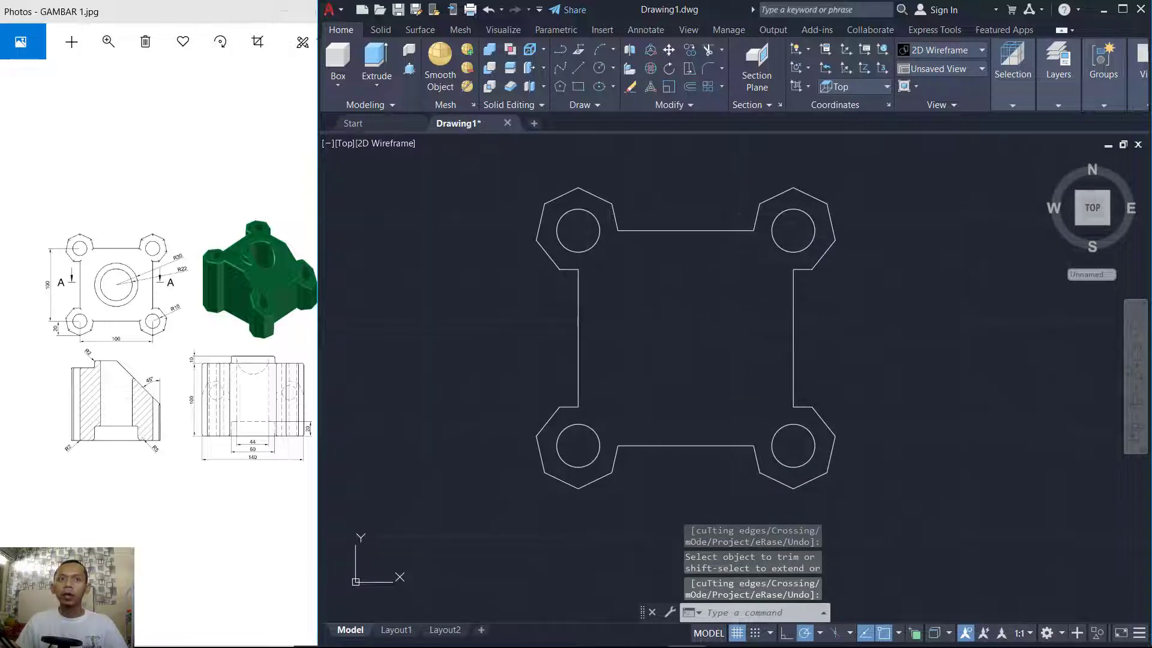
type("C")
key("Return")
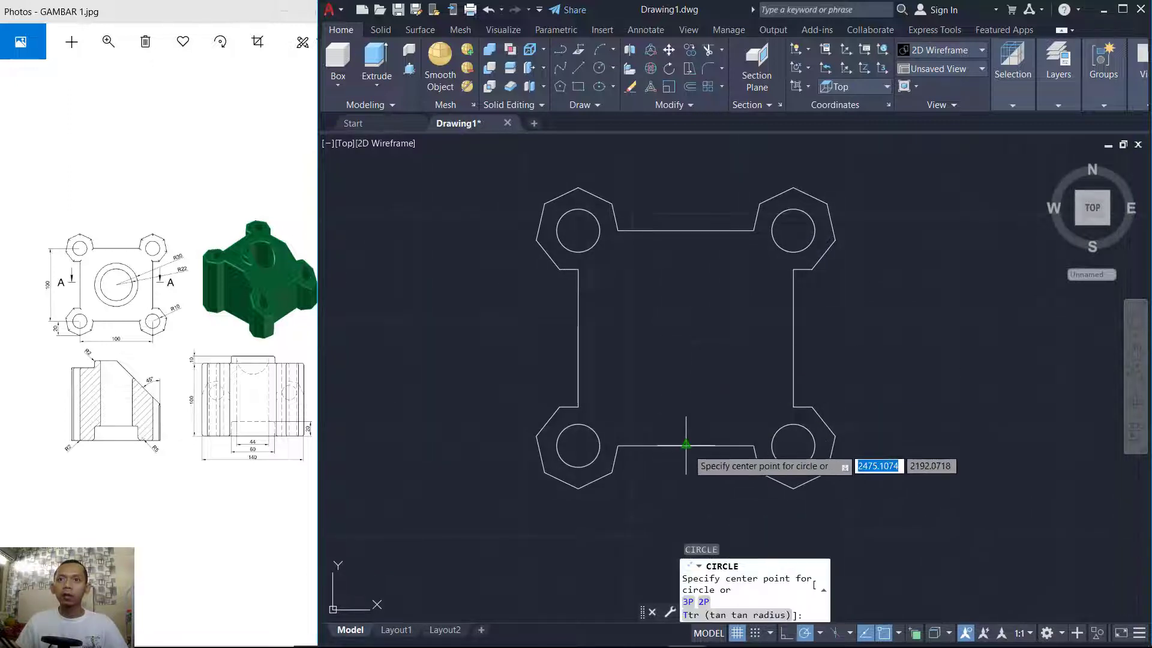
Draw two concentric circles at the flange centre, radius 30 and radius 22.
left_click(686, 338)
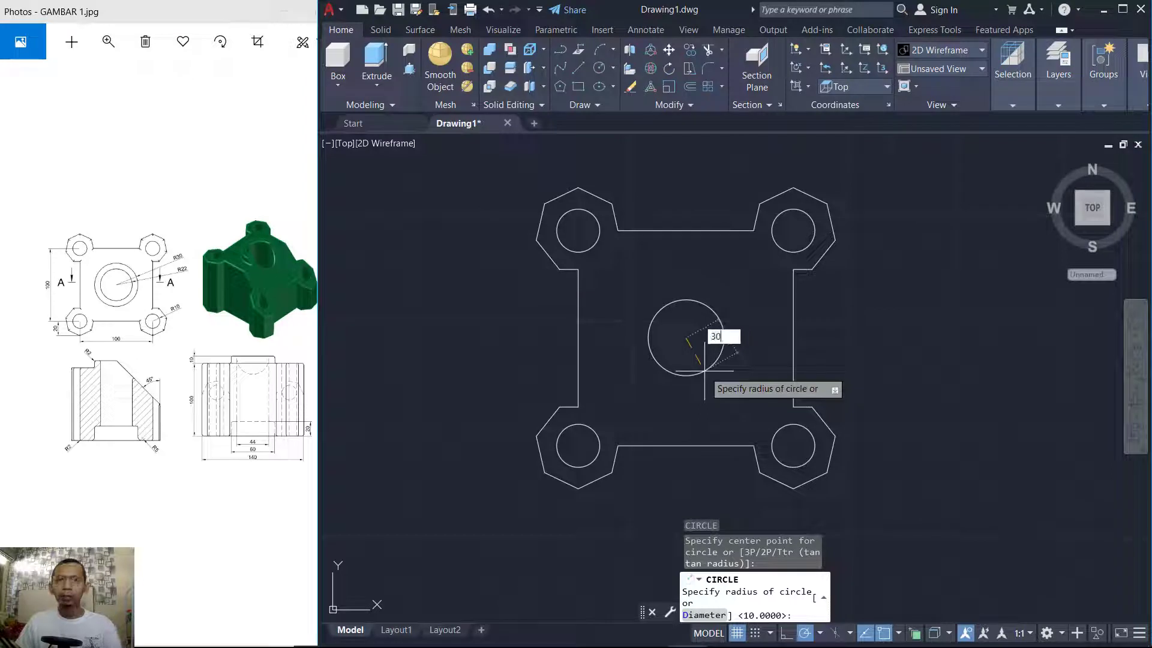
key("Return")
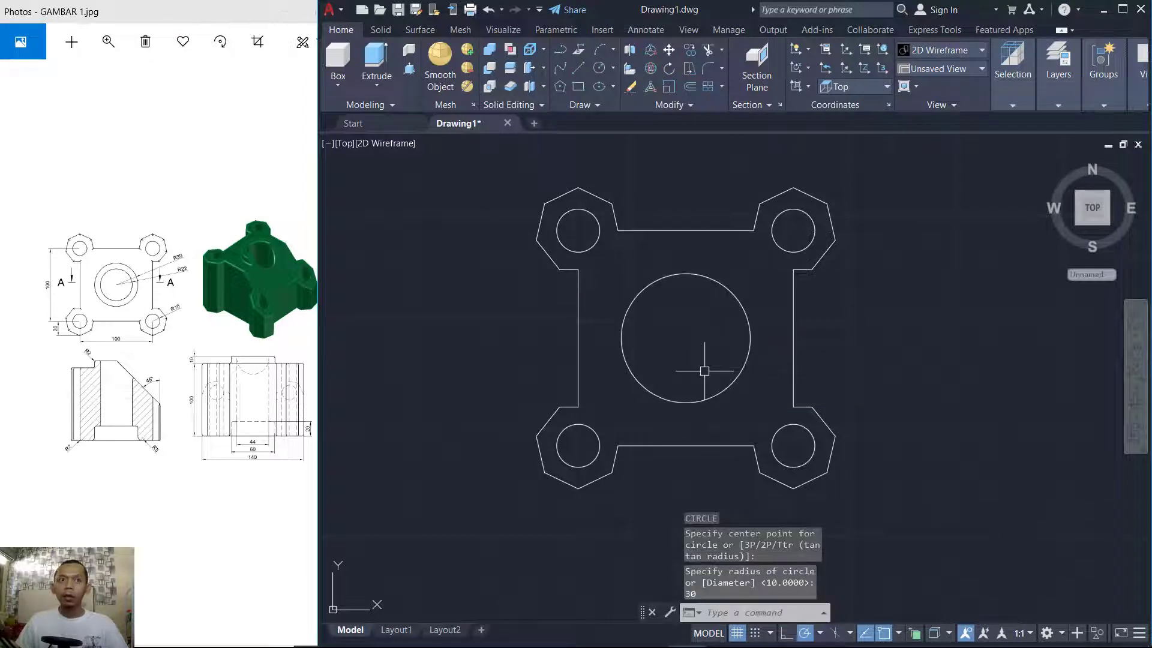
key("Return")
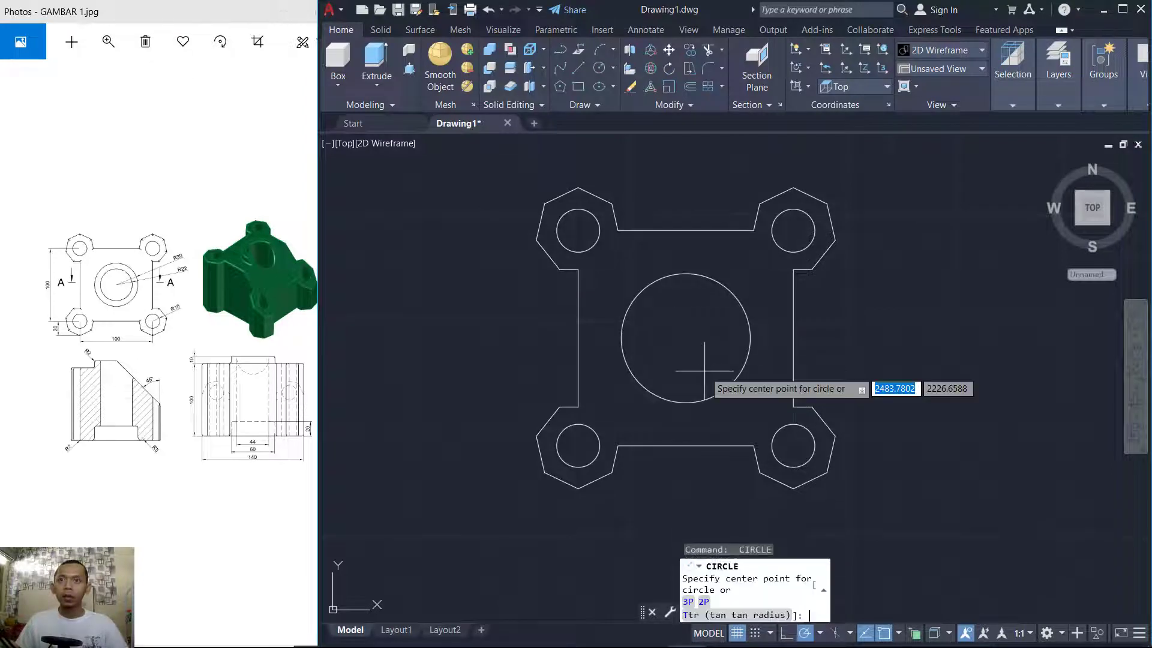
left_click(686, 338)
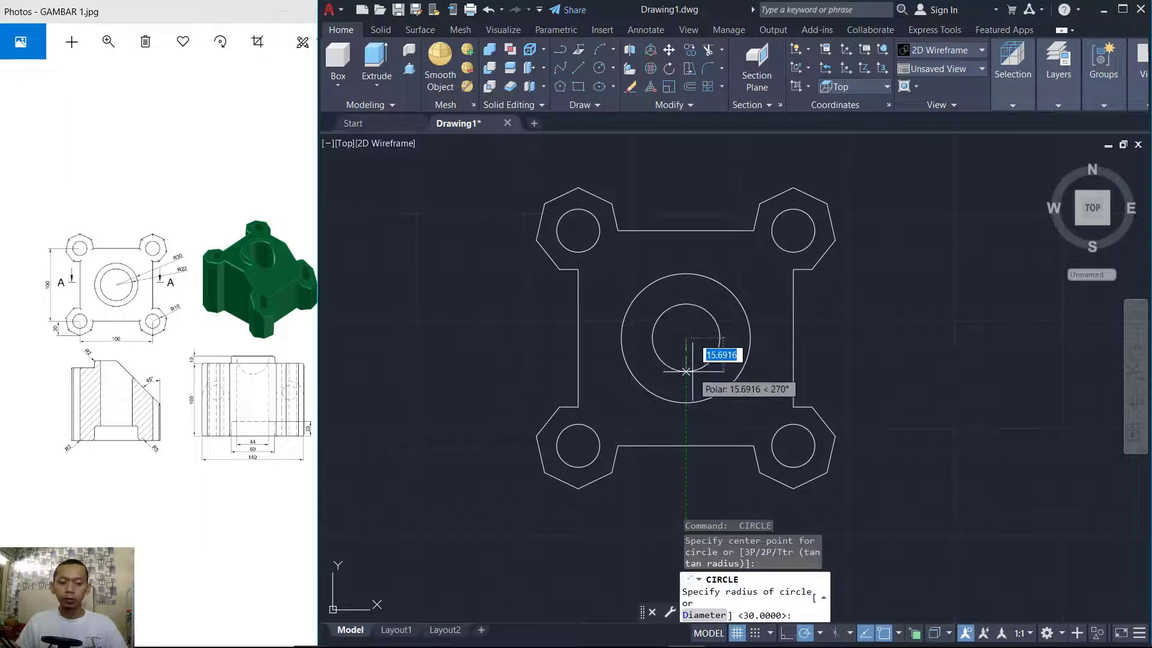
key("Return")
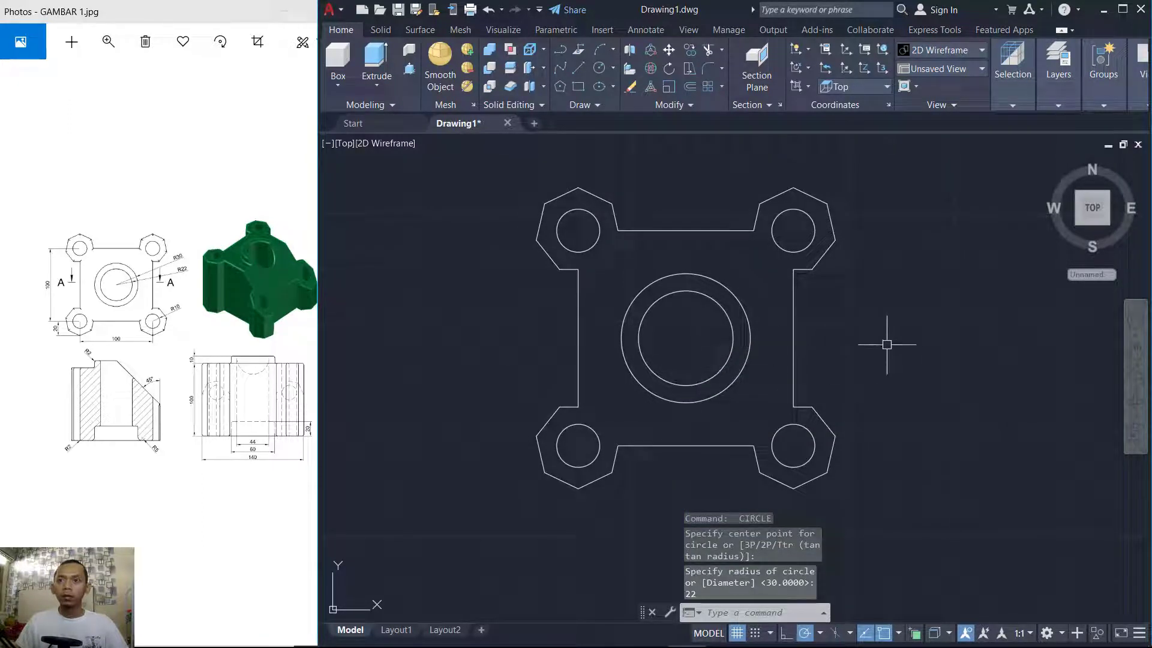
Join the flange outline segments into a single polyline.
key("Return")
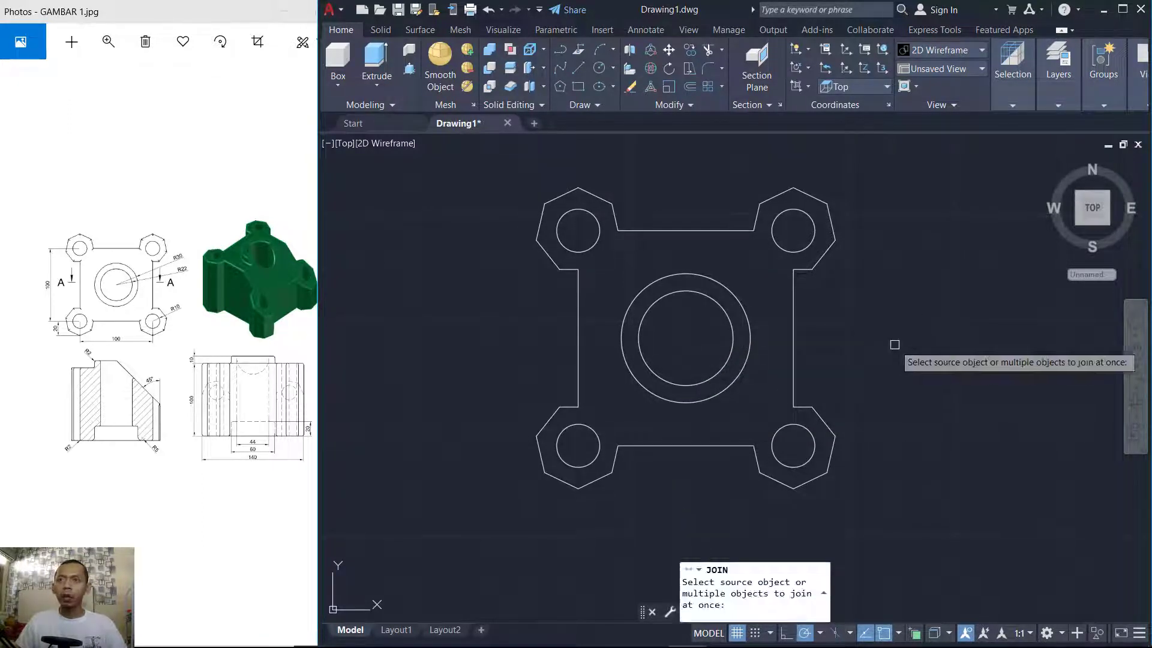
left_click(491, 174)
left_click(941, 535)
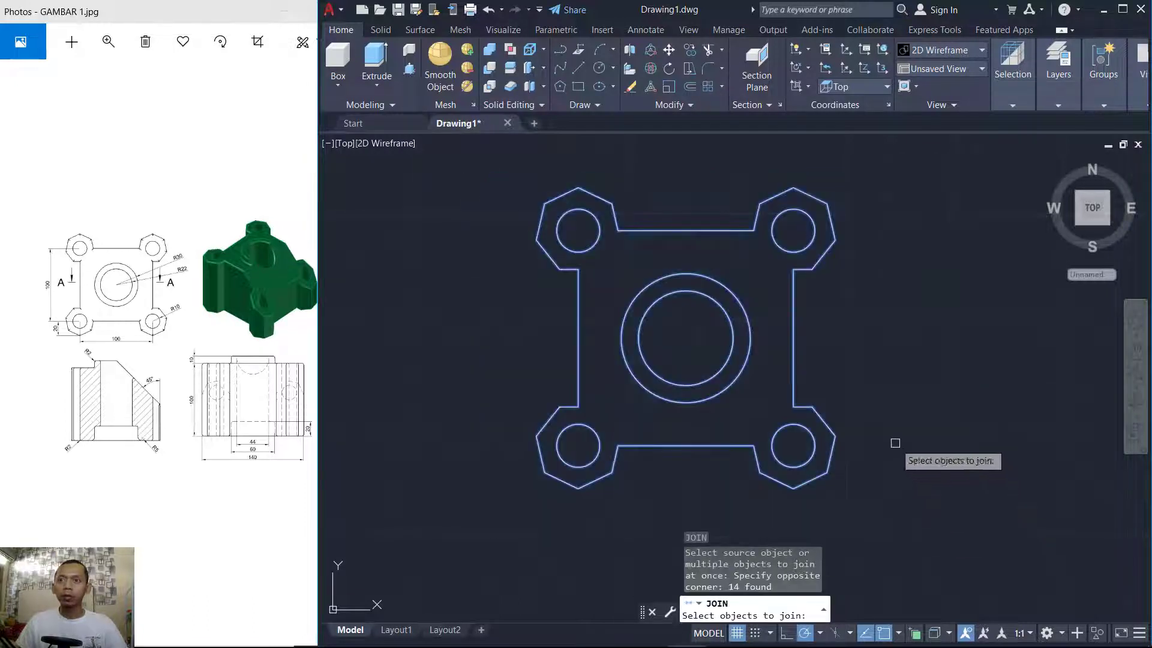
key("Return")
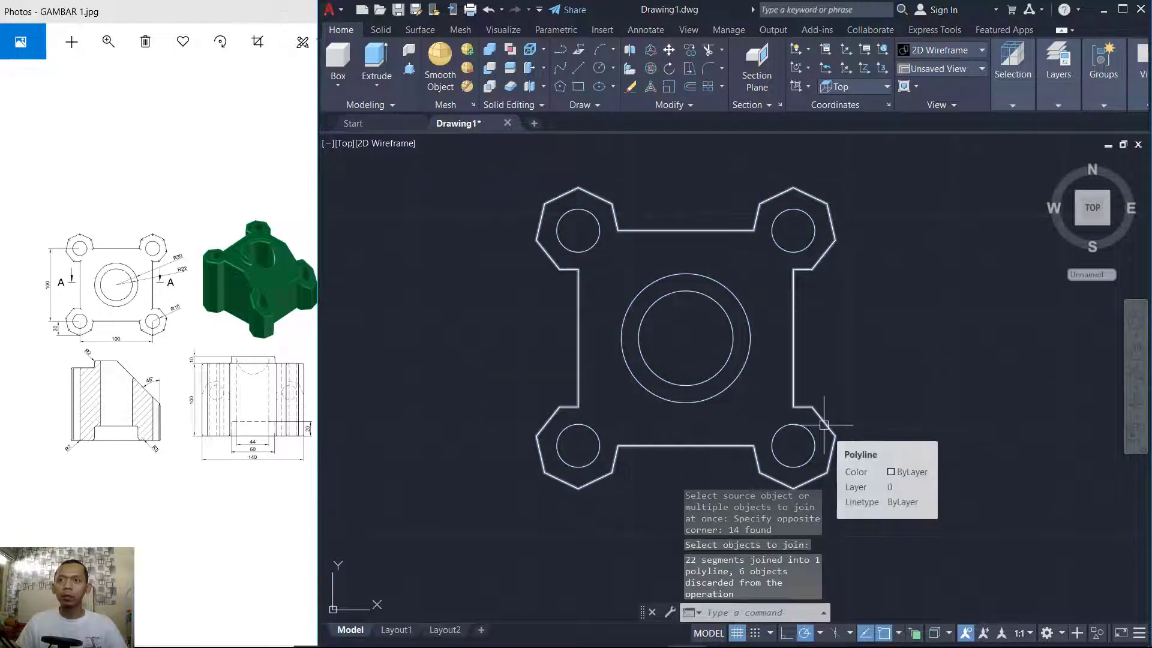
Orbit into a tilted 3D view and turn off the grid with F7.
mouse_move(876, 496)
middle_mouse_down("shift")
mouse_move(970, 366)
mouse_move(983, 375)
middle_mouse_up("shift")
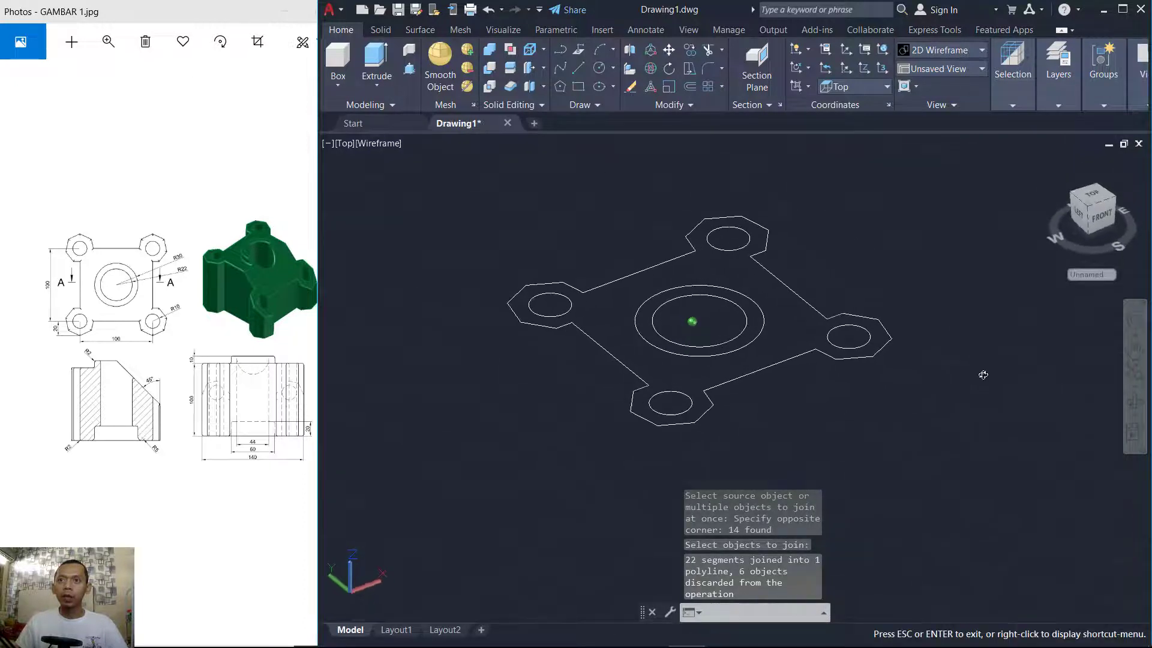
middle_click_drag(928, 304, 927, 341)
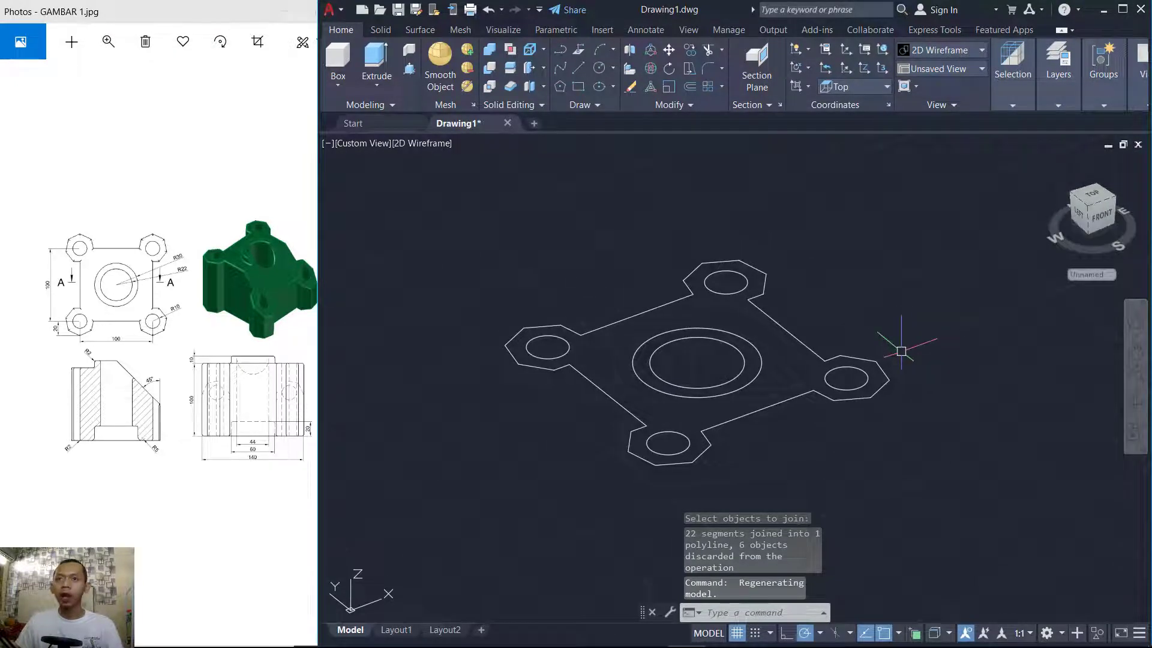
key("F7")
middle_click_drag(777, 415, 784, 414)
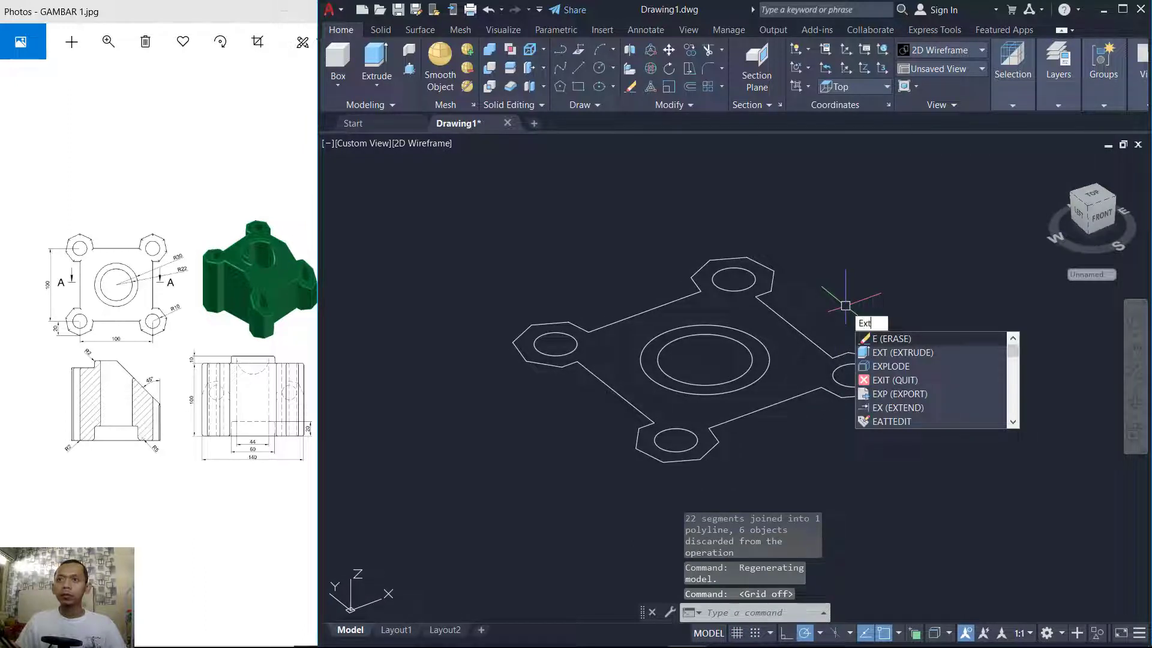
Extrude the flange outline and its circle profiles to a height of 100.
key("Return")
left_click(897, 308)
left_click(812, 432)
left_click(822, 228)
left_click(681, 309)
left_click(497, 404)
left_click(641, 484)
left_click(642, 485)
left_click(882, 317)
key("Return")
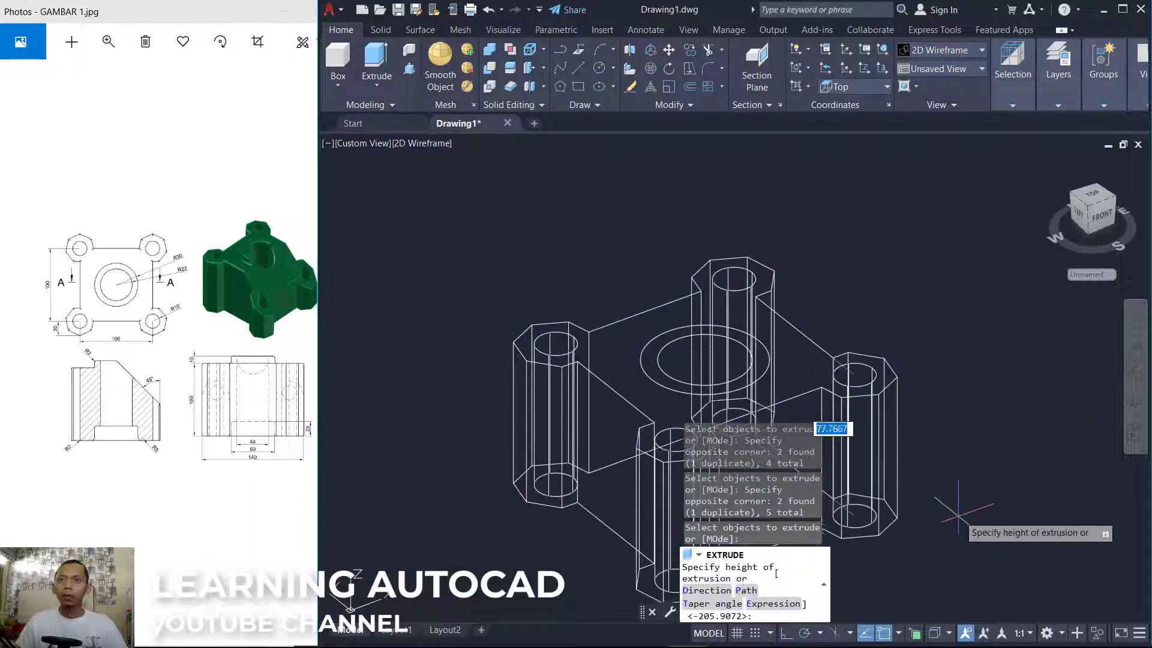
type("1")
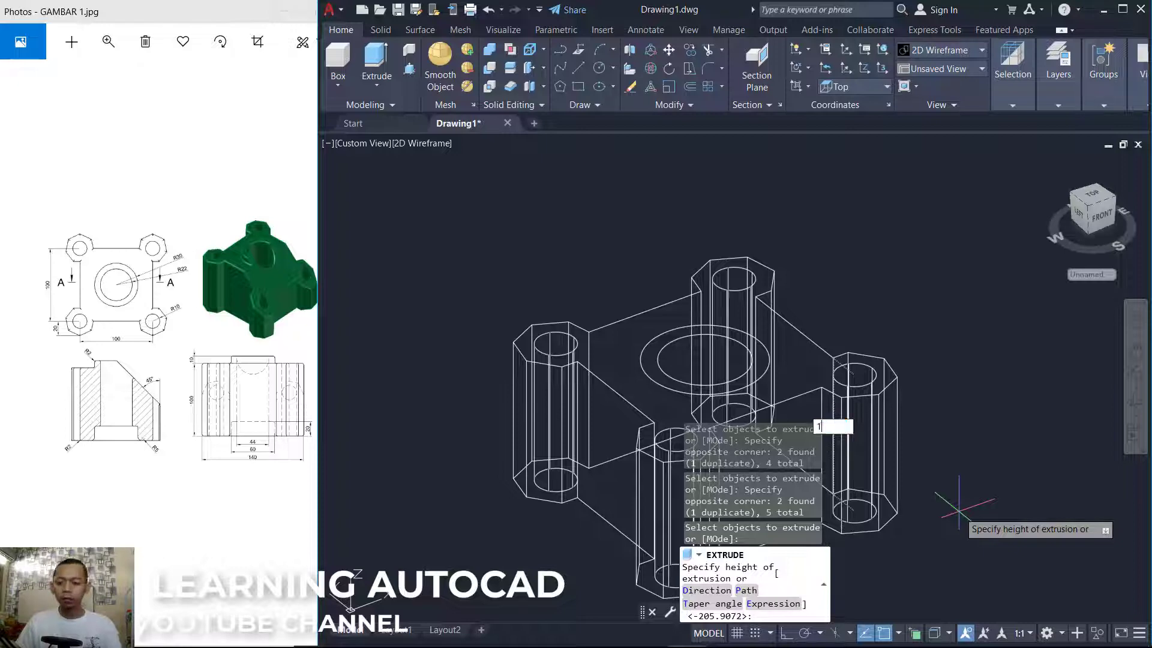
type("00")
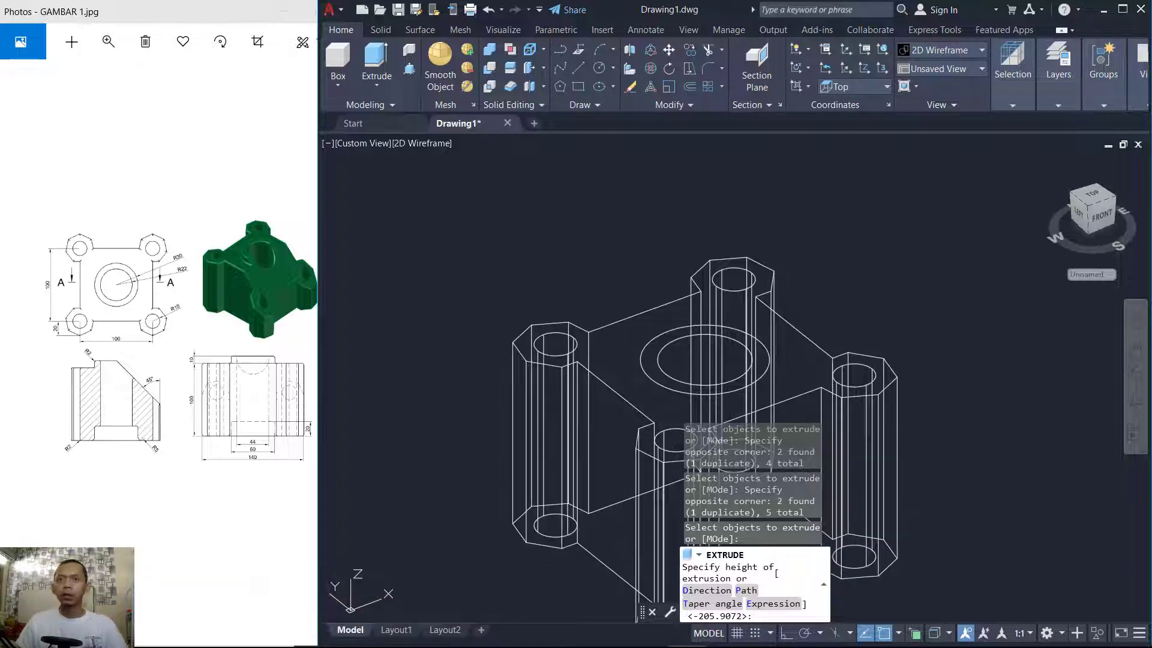
key("Return")
middle_click_drag(813, 353, 886, 266)
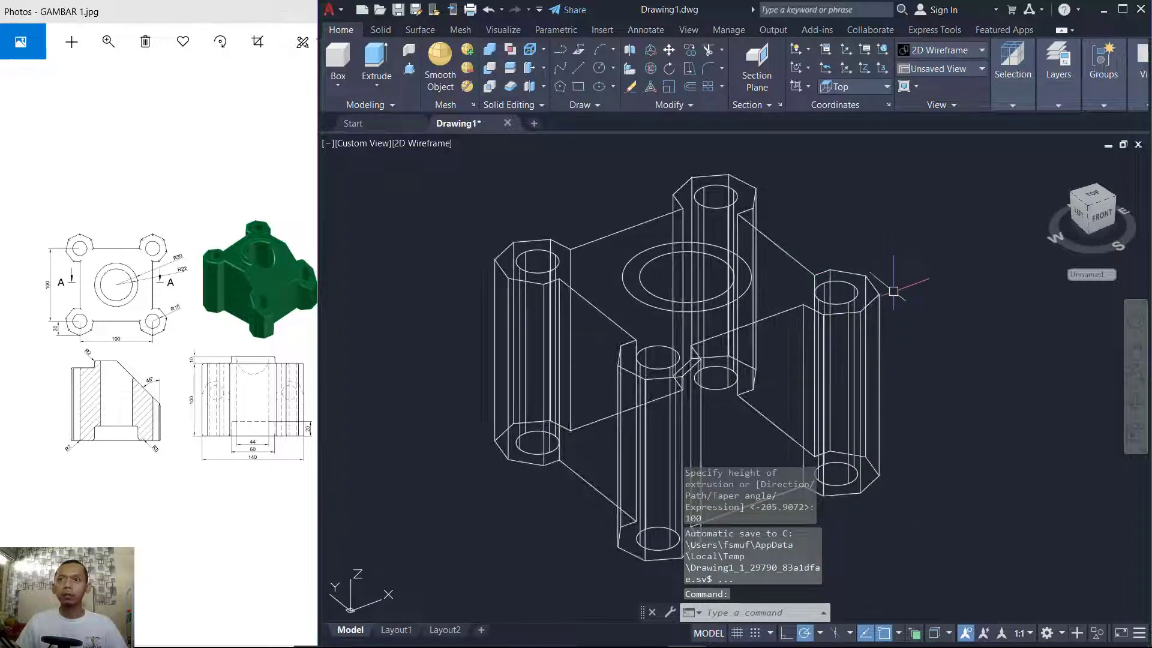
Subtract the four corner hole cylinders from the flange body.
type("su")
key("Return")
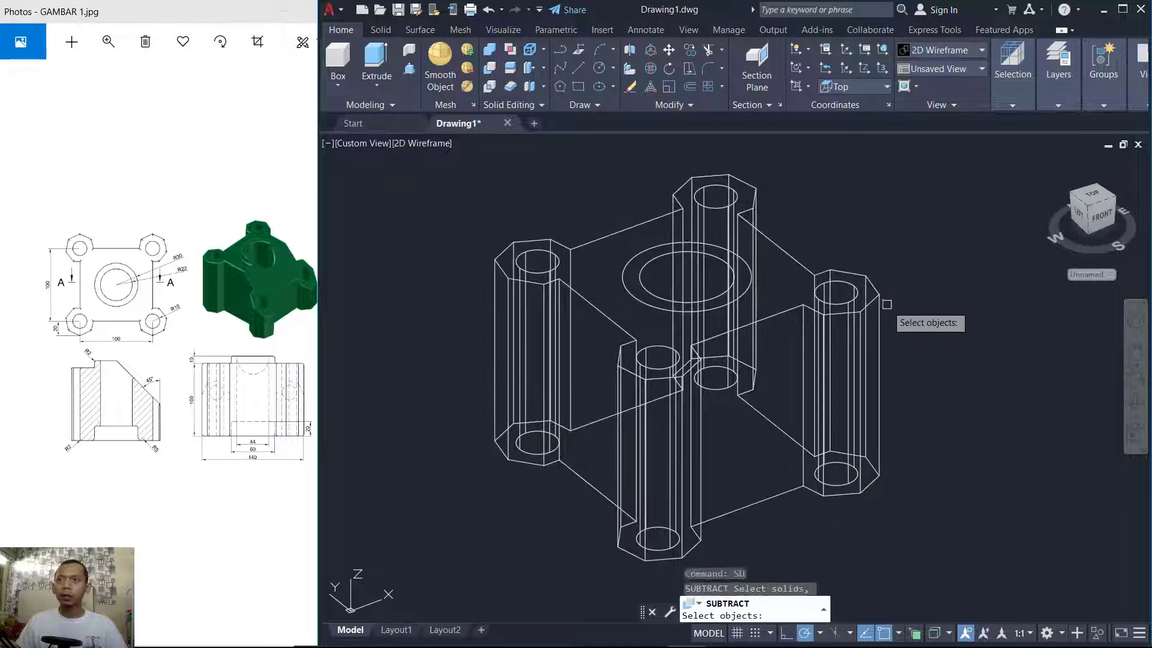
left_click(881, 294)
key("Return")
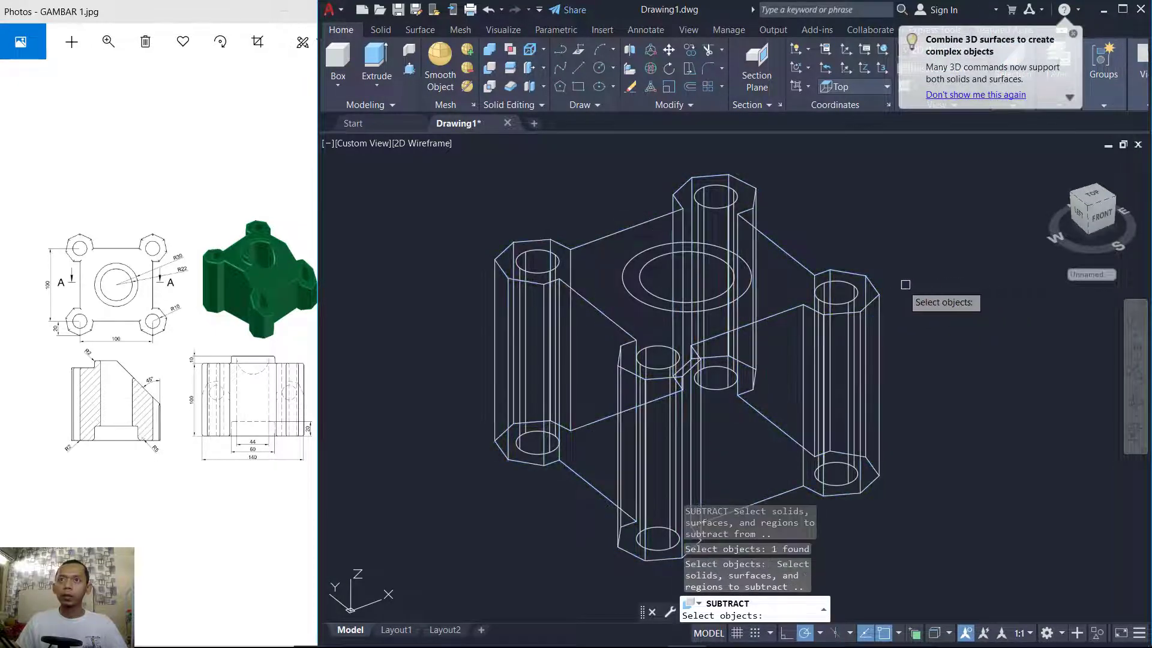
left_click(857, 293)
left_click(708, 206)
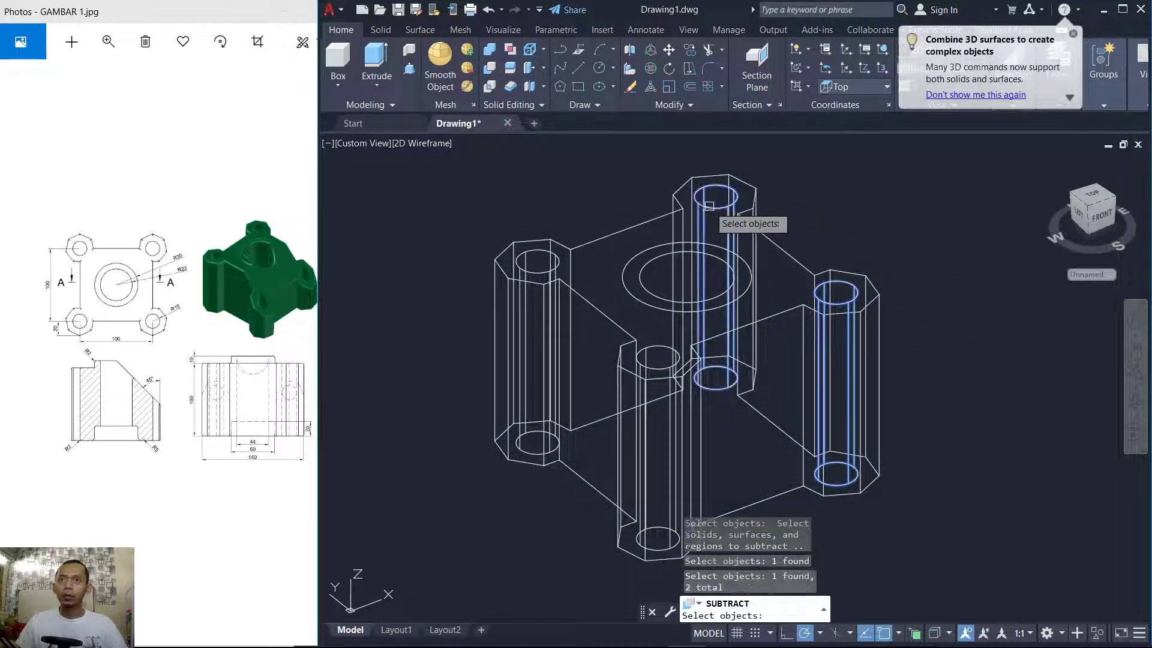
left_click(560, 265)
left_click(663, 355)
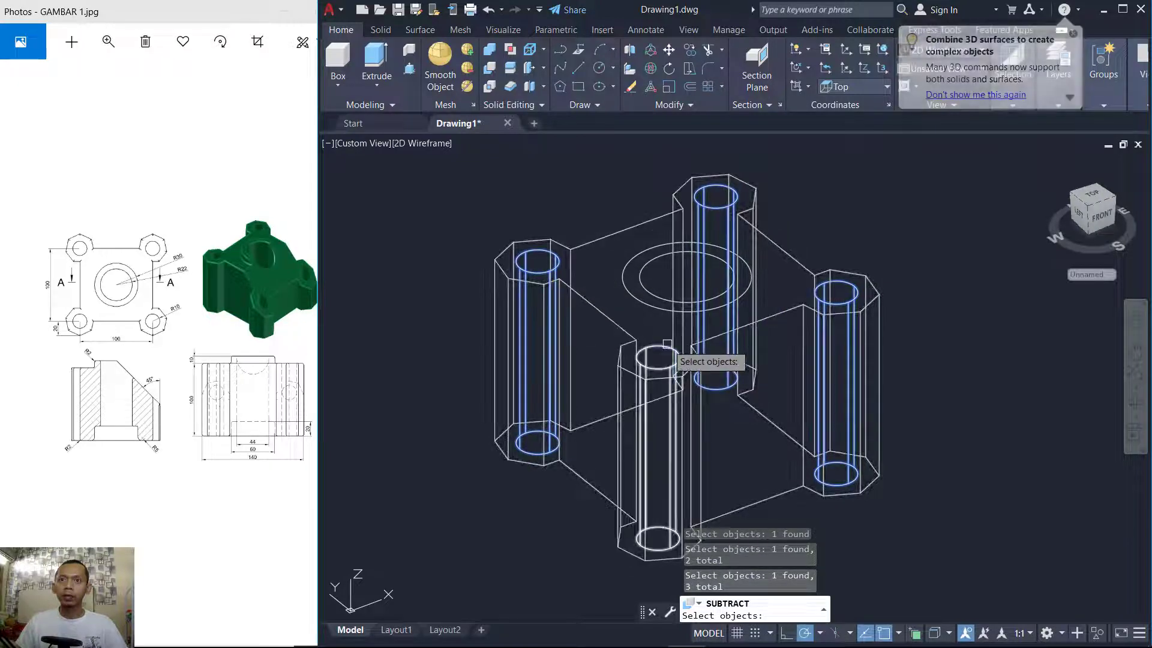
key("Return")
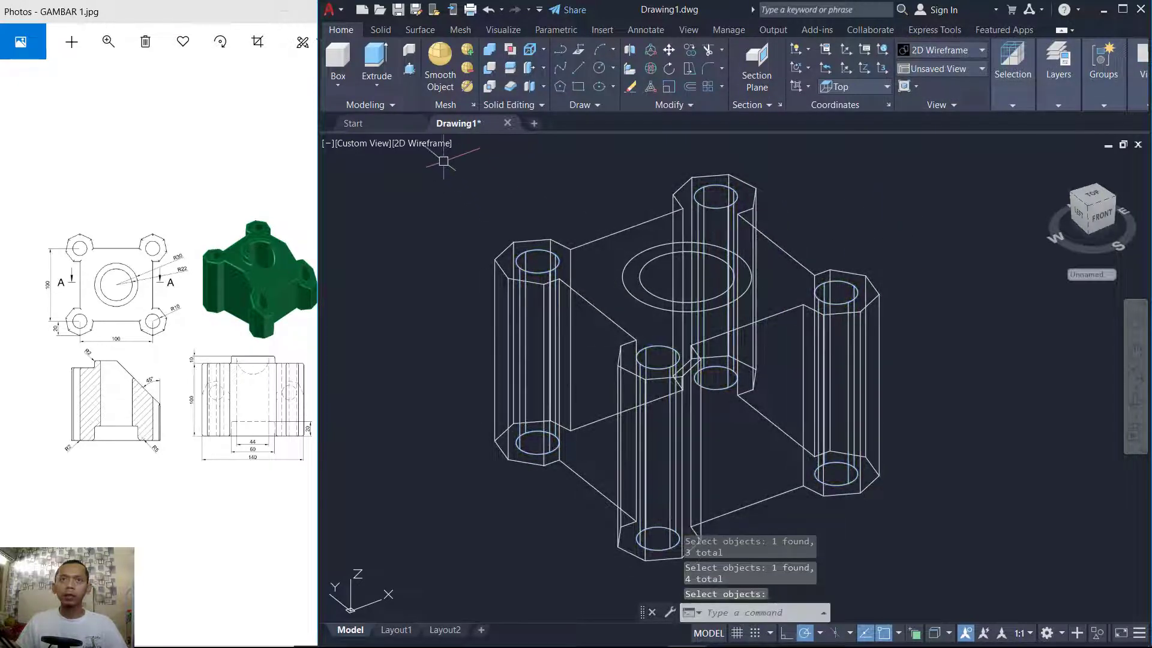
Preview the holes in Shades of Gray, then switch back to 2D Wireframe.
left_click(428, 144)
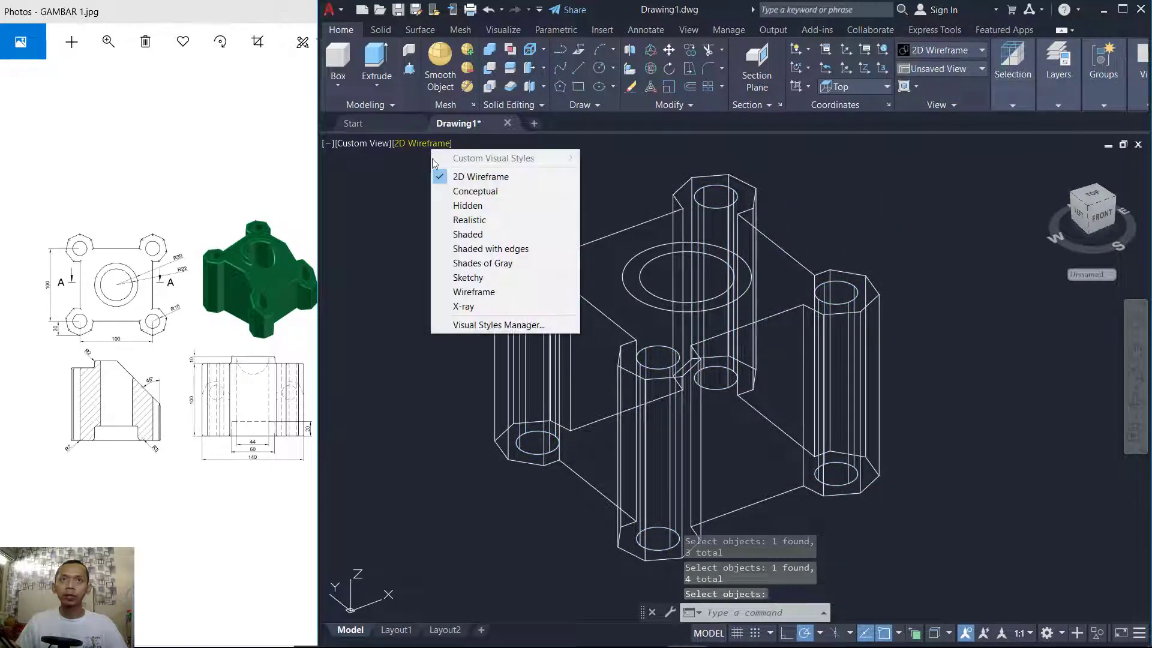
left_click(515, 264)
mouse_move(884, 332)
middle_mouse_down("shift")
mouse_move(885, 390)
mouse_move(876, 309)
middle_mouse_up("shift")
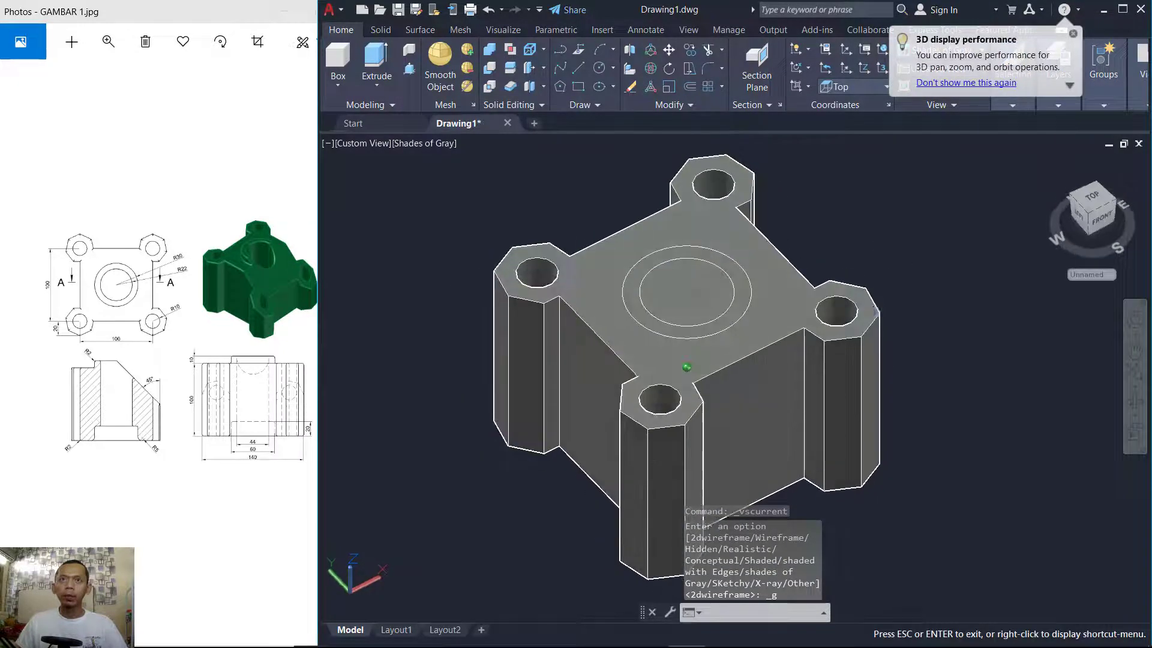
left_click(423, 145)
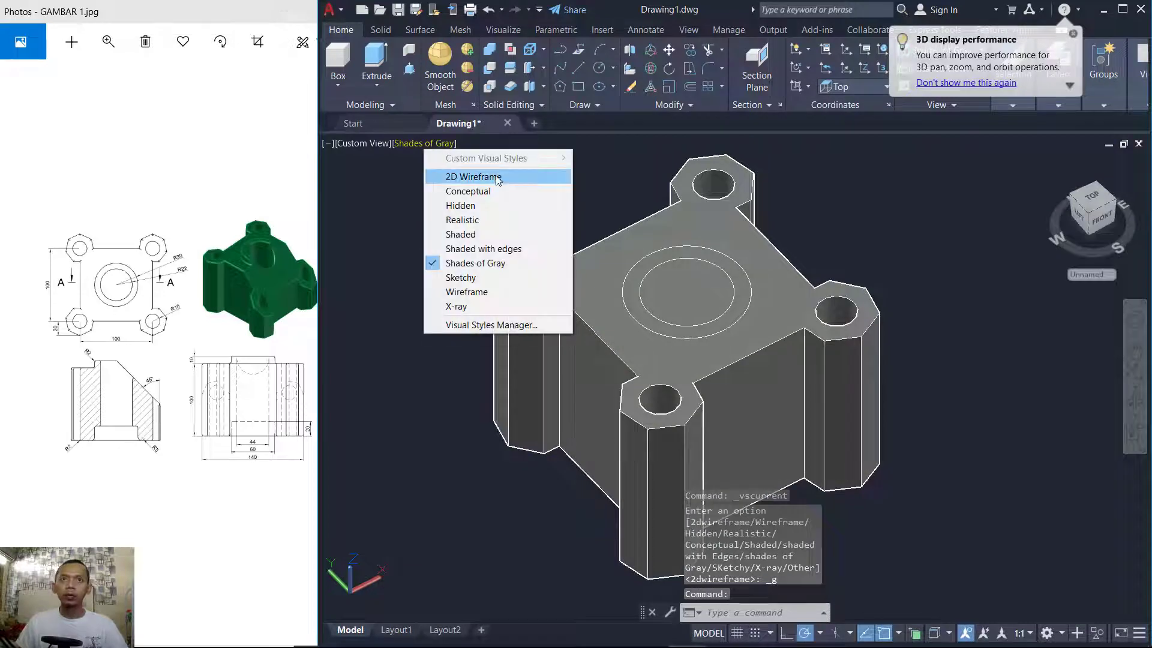
left_click(450, 177)
middle_click_drag(858, 264, 874, 251, "shift")
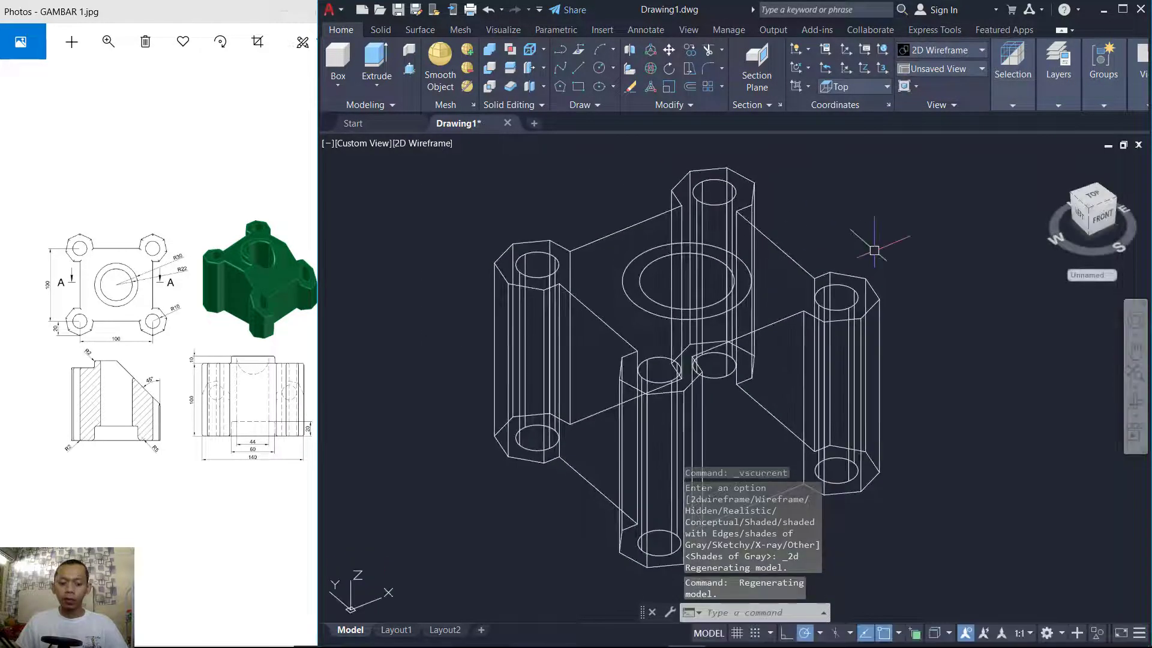
Extrude the central boss circle 10 units.
type("t")
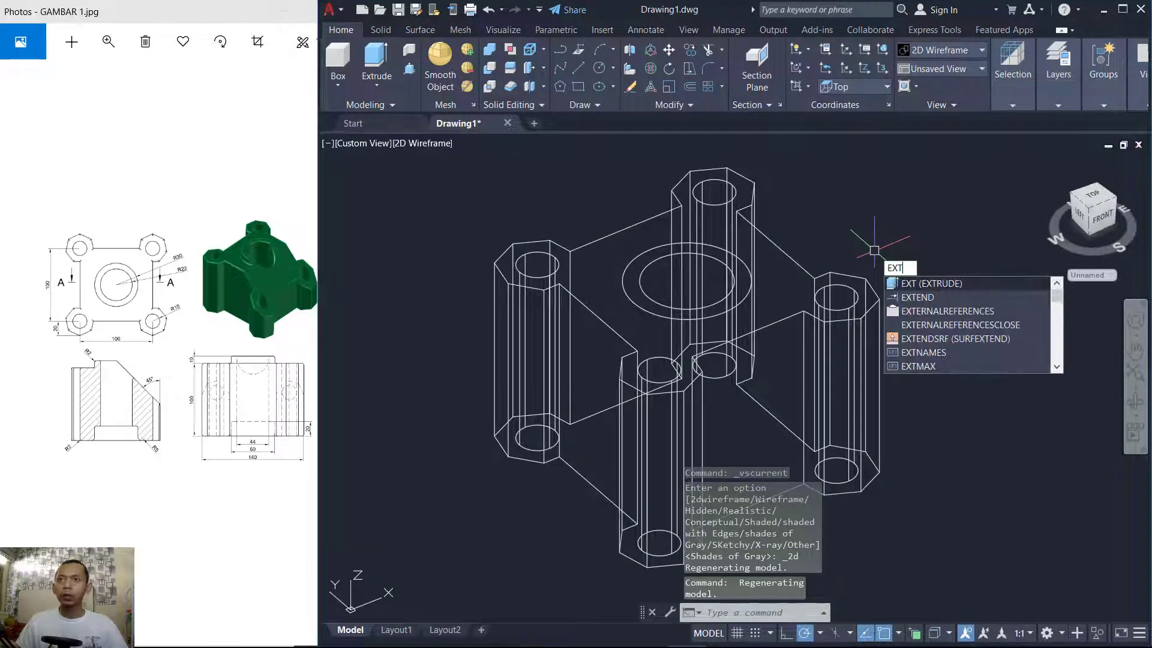
key("Return")
left_click(624, 294)
key("Return")
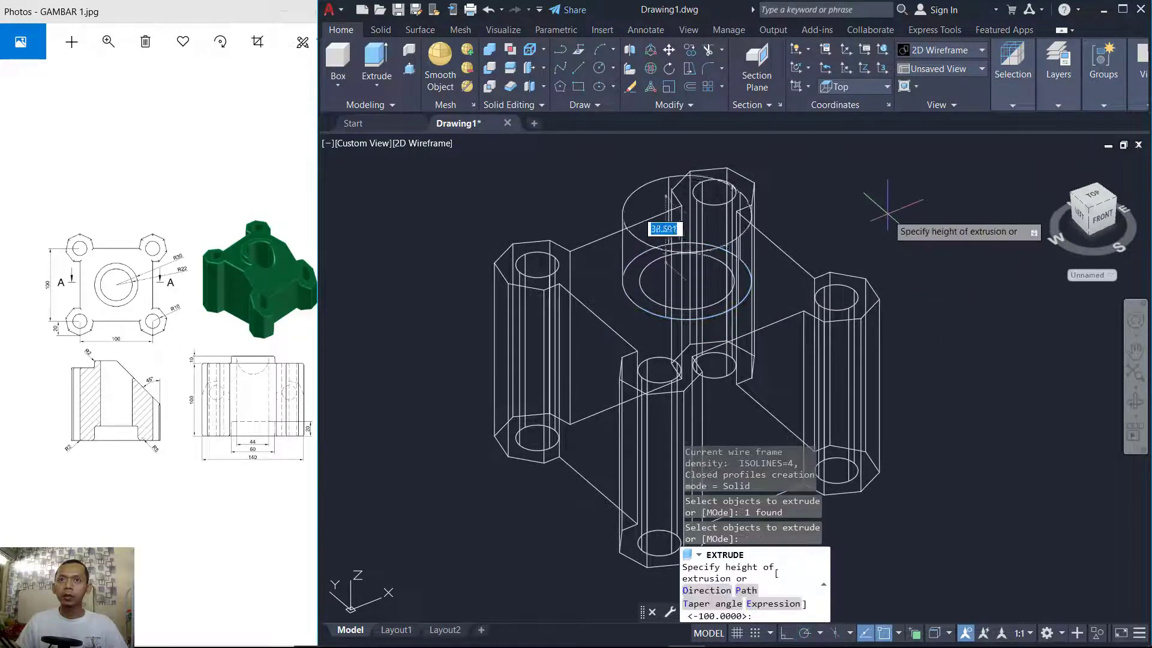
key("Return")
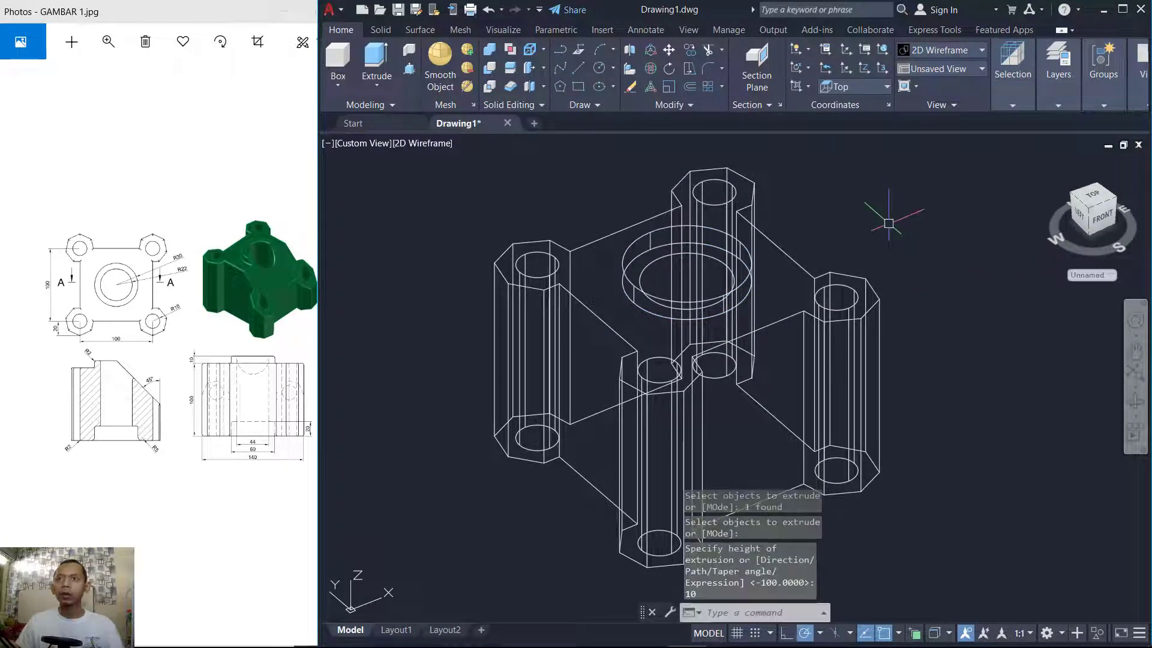
scroll(888, 246, "down", 2)
middle_click_drag(888, 246, 859, 280)
Extrude the inner bore circle into a tall cylinder.
type("e")
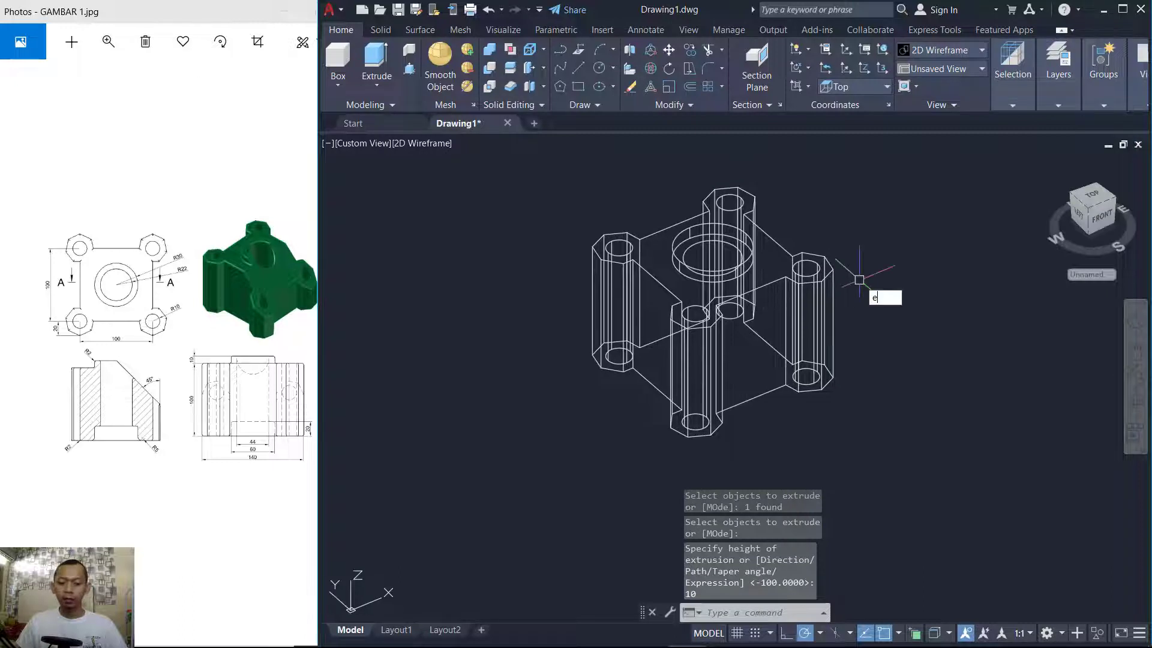
key("Return")
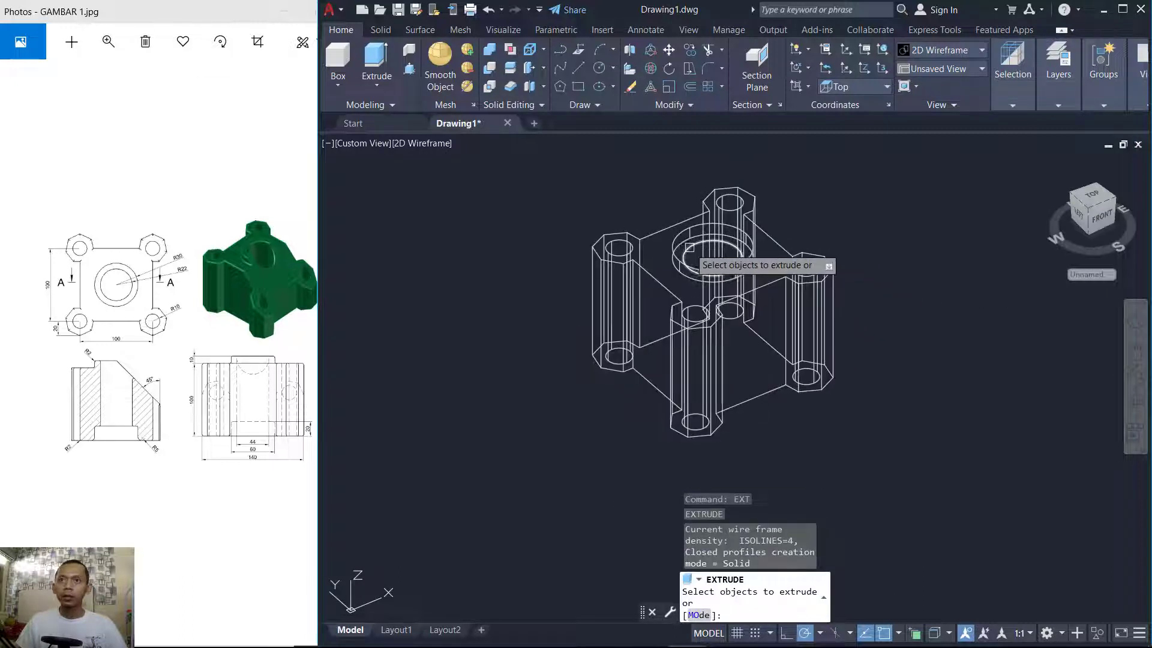
key("Return")
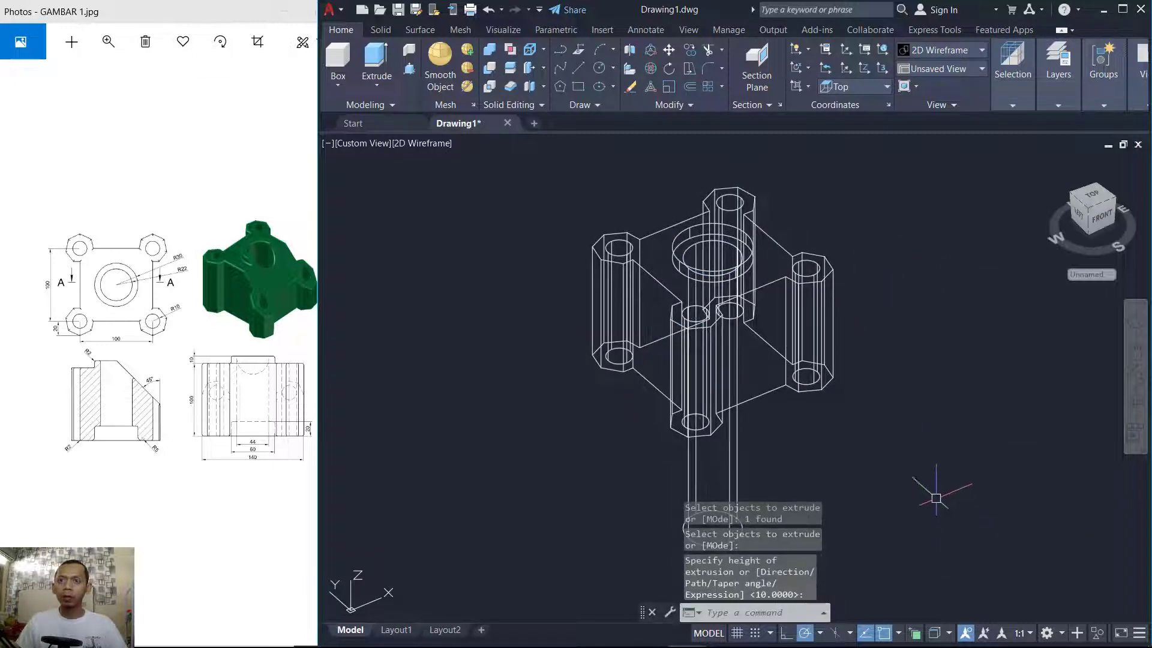
middle_click_drag(927, 461, 901, 410)
left_click(888, 399)
Move the tall cylinder upward so it passes through the boss.
type("m")
key("Return")
left_click(786, 426)
left_click(735, 469)
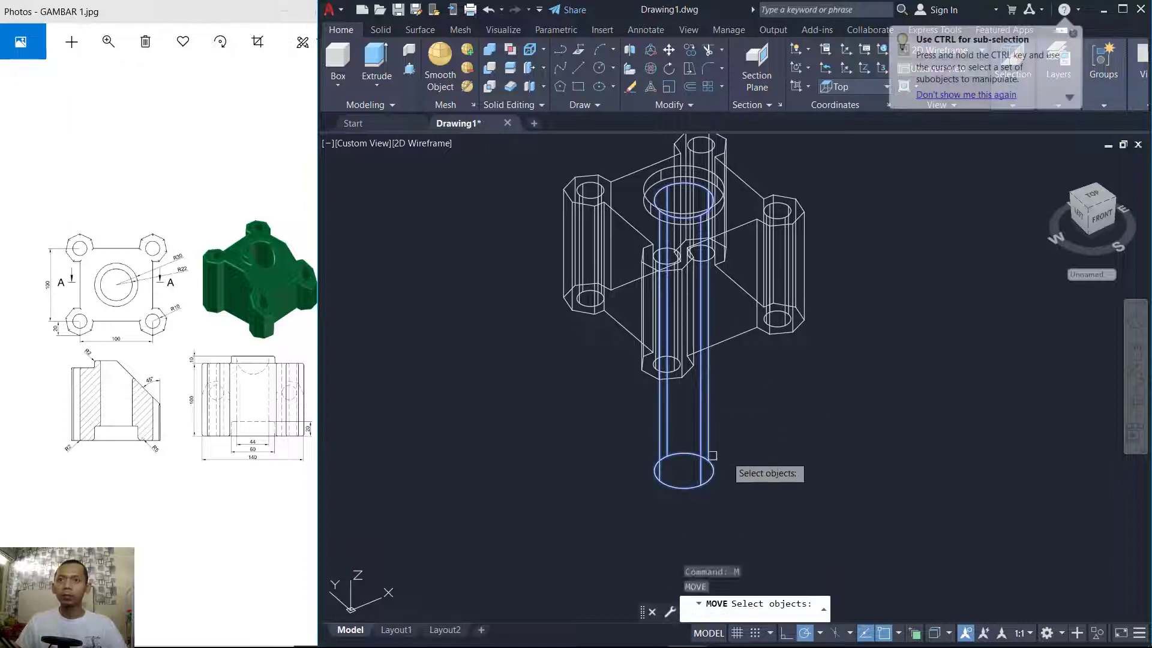
key("Return")
left_click(886, 426)
left_click(862, 387)
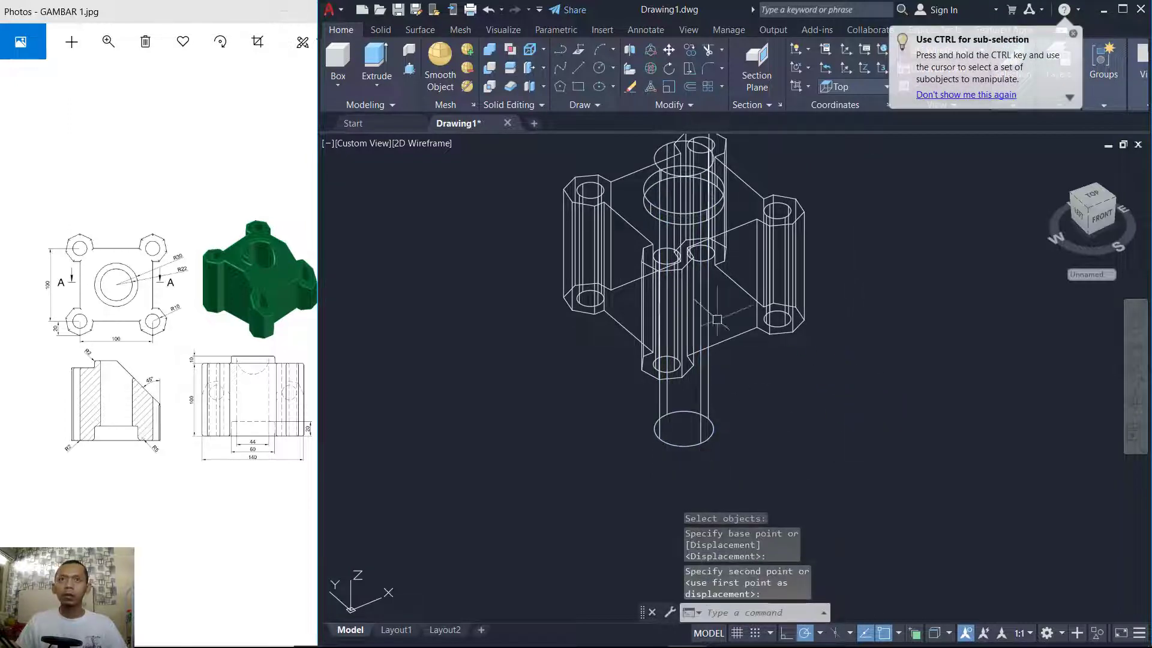
left_click(418, 145)
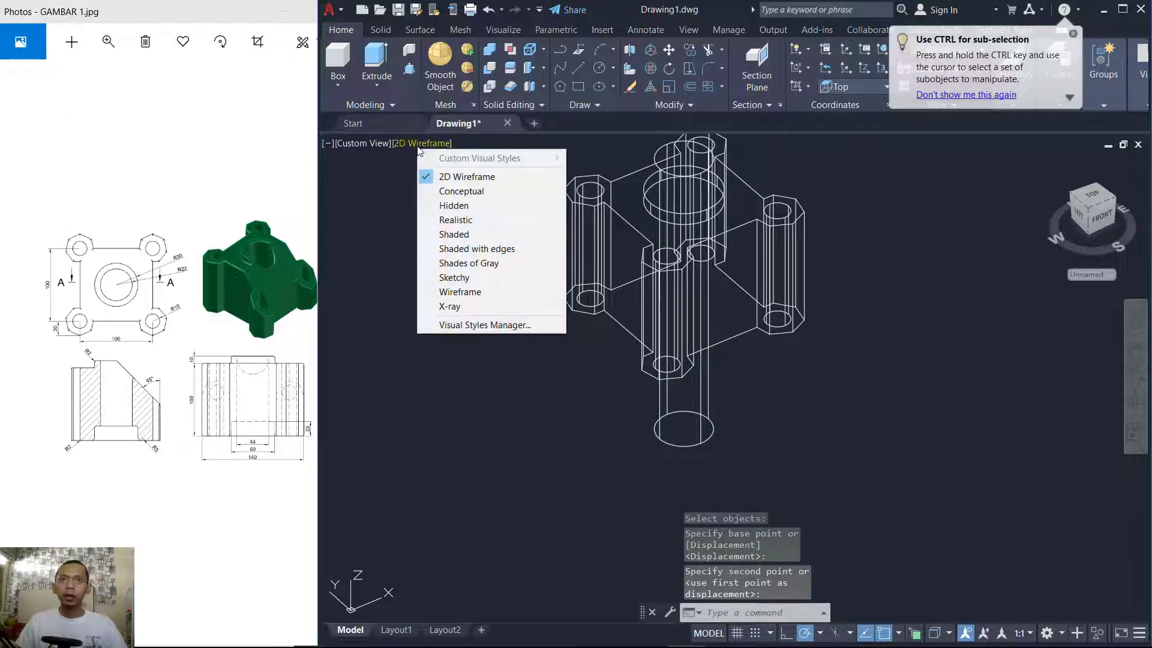
Shade the model in Shades of Gray and orbit to view it from above.
left_click(473, 263)
mouse_move(831, 237)
middle_mouse_down("shift")
mouse_move(836, 288)
mouse_move(830, 250)
middle_mouse_up("shift")
scroll(775, 264, "up", 5)
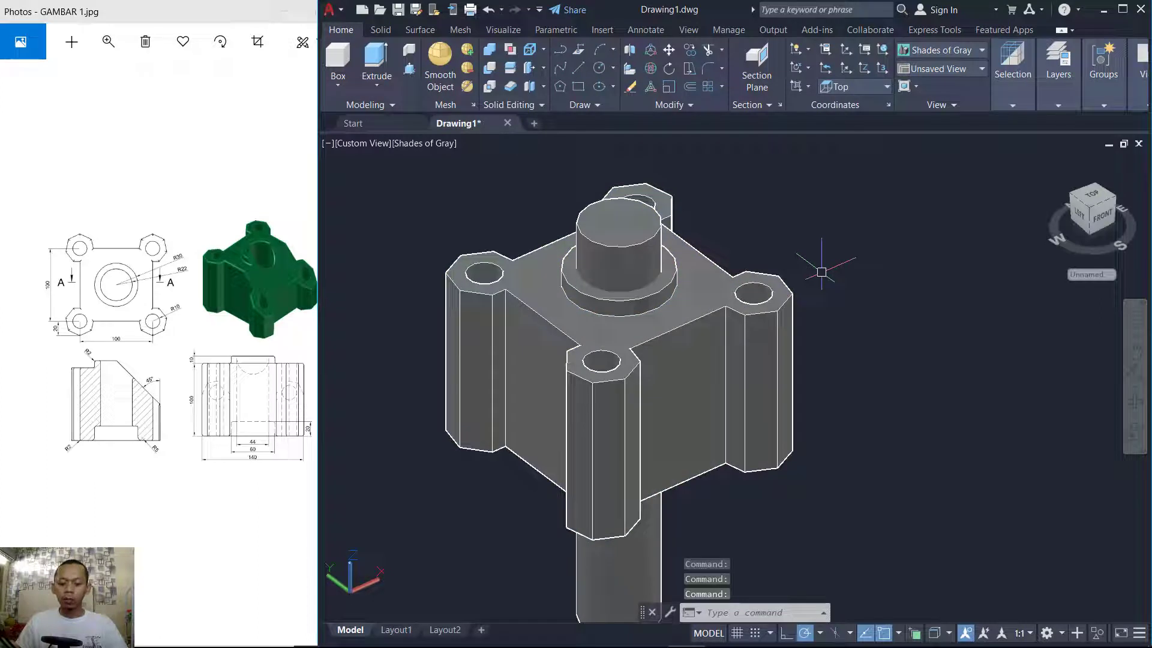
Subtract the cylinder from the base solid and boss ring to bore the centre.
type("U")
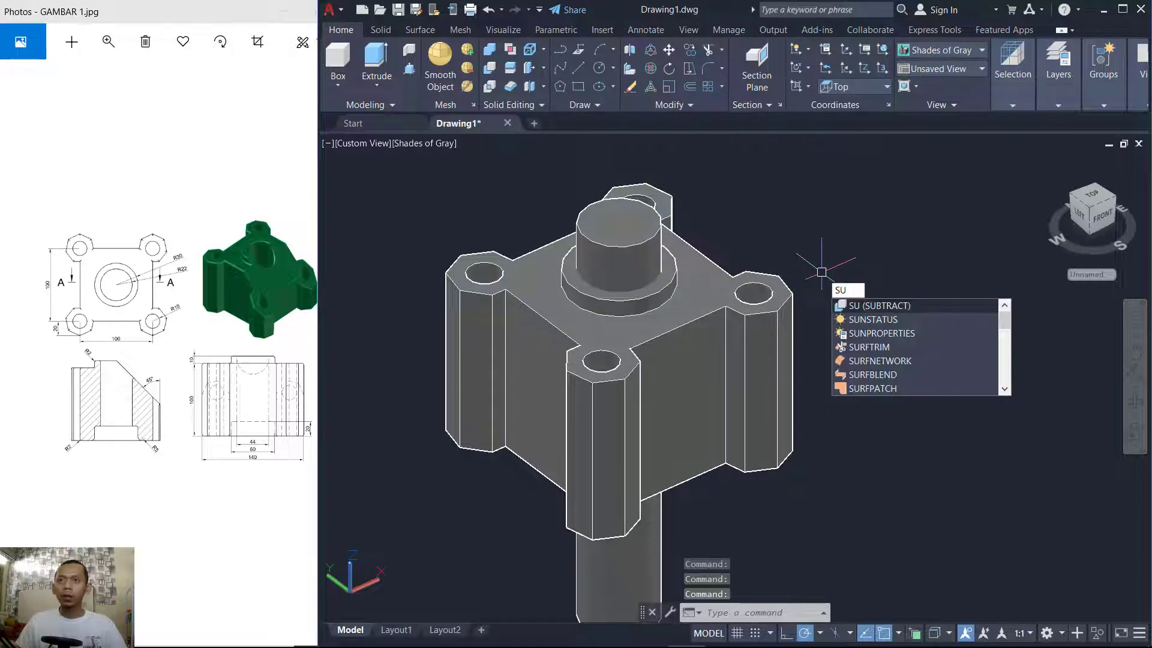
key("Return")
left_click(804, 310)
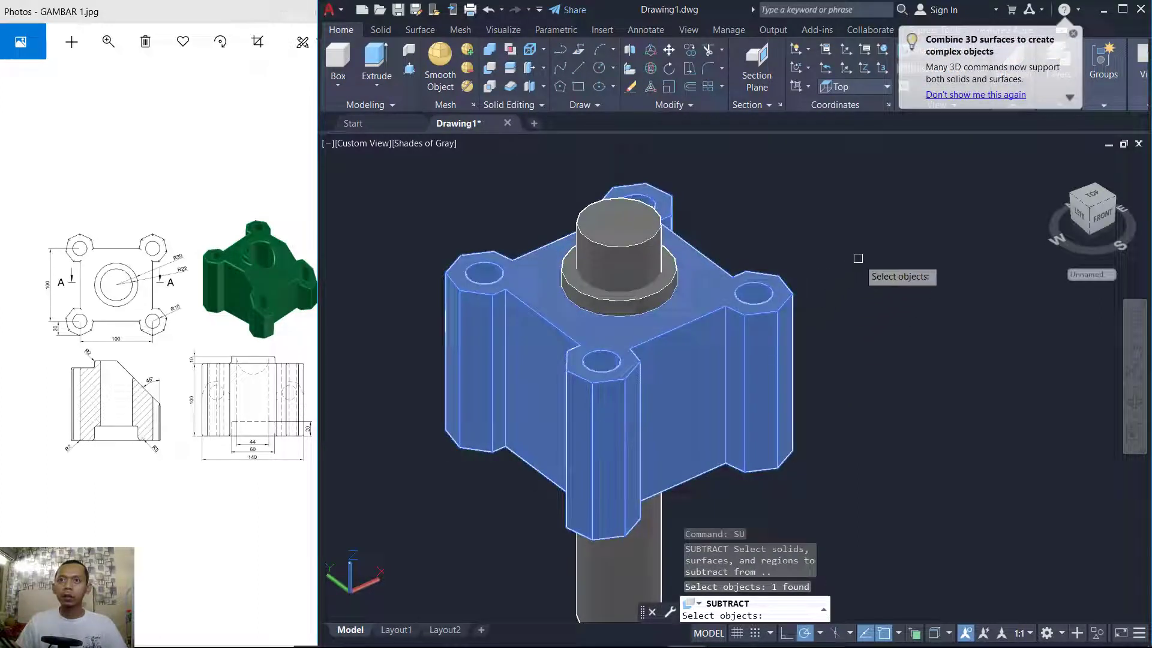
left_click(669, 289)
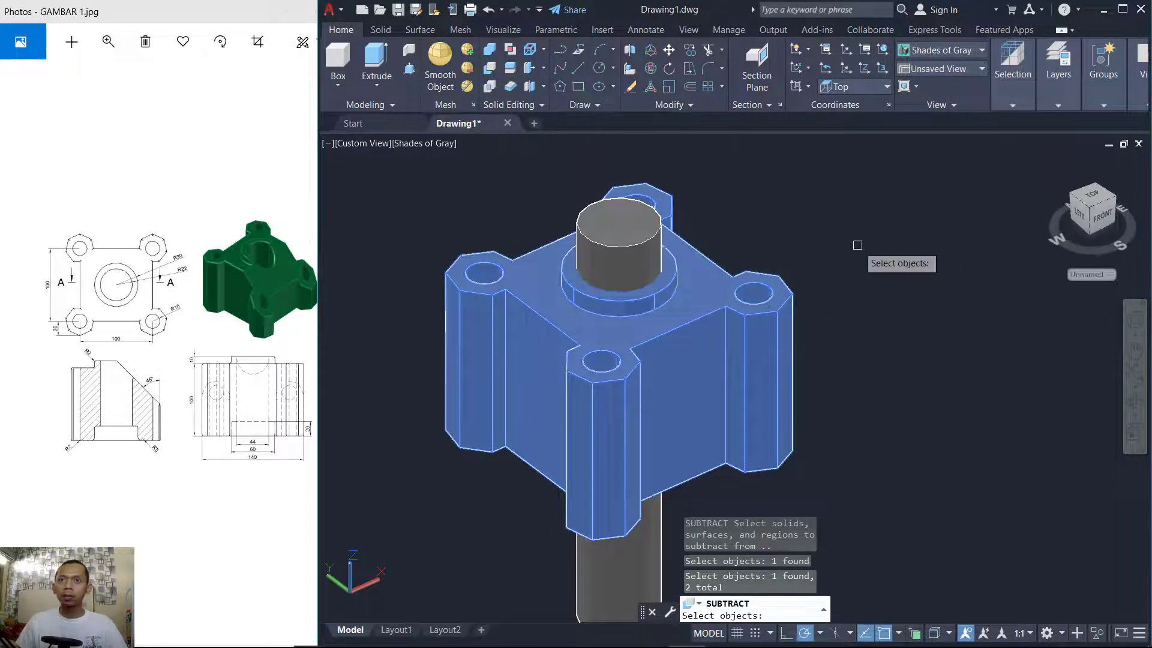
key("Return")
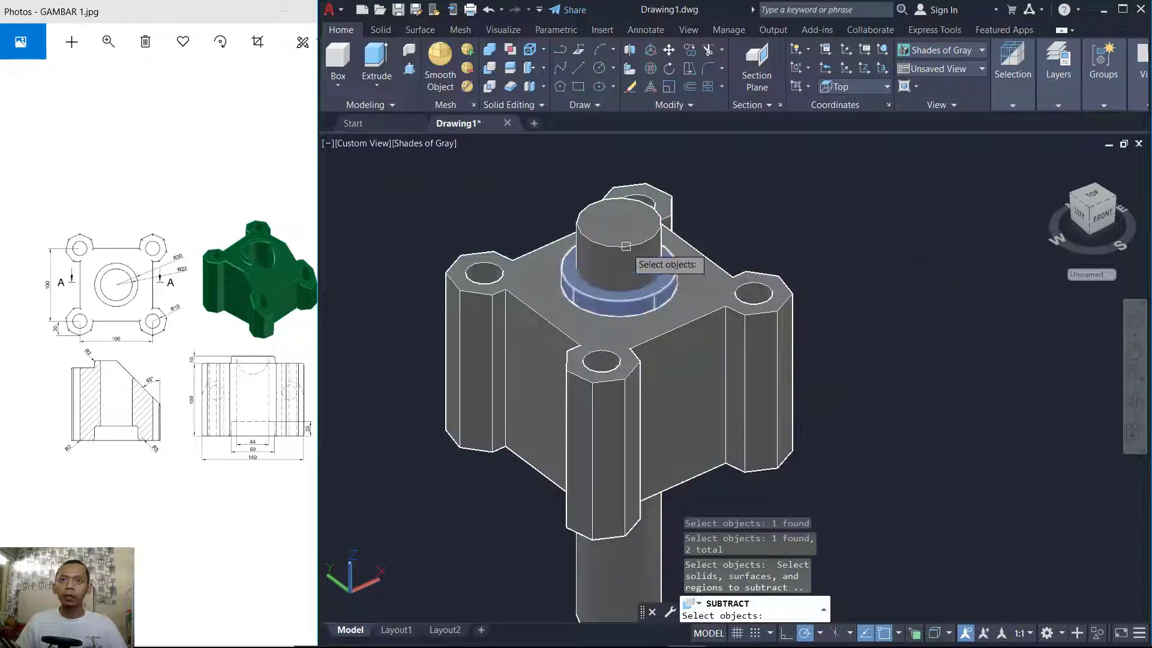
left_click(627, 246)
key("Return")
middle_click_drag(844, 229, 797, 257, "shift")
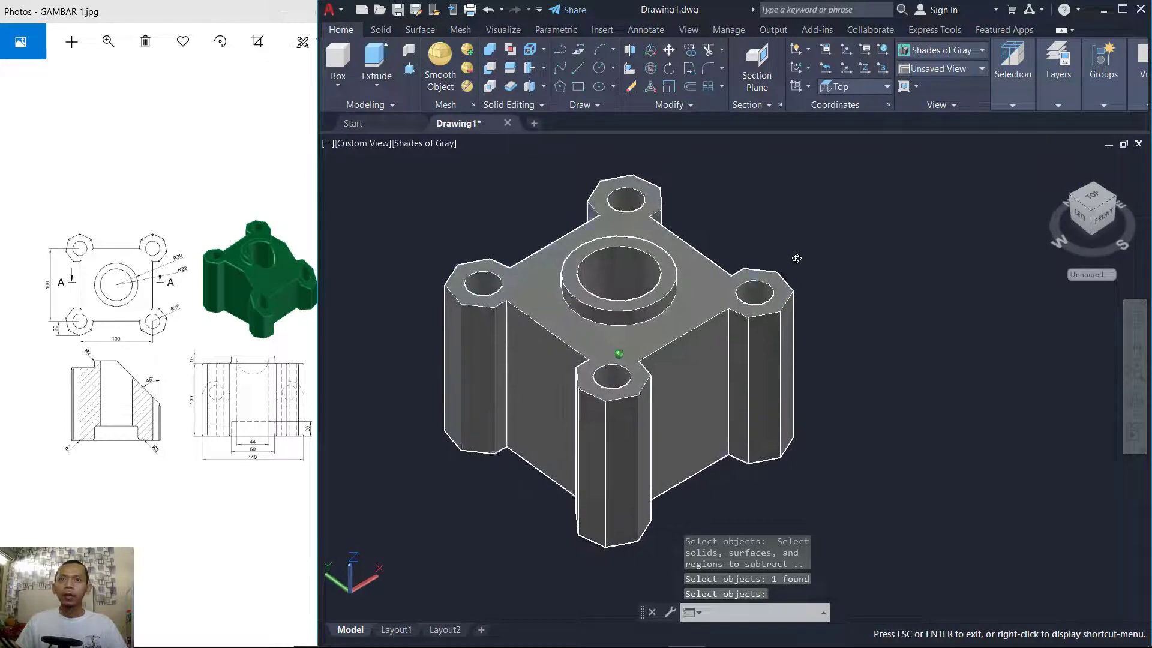
Fillet the boss's outer top edge with a radius of 2.
type("f")
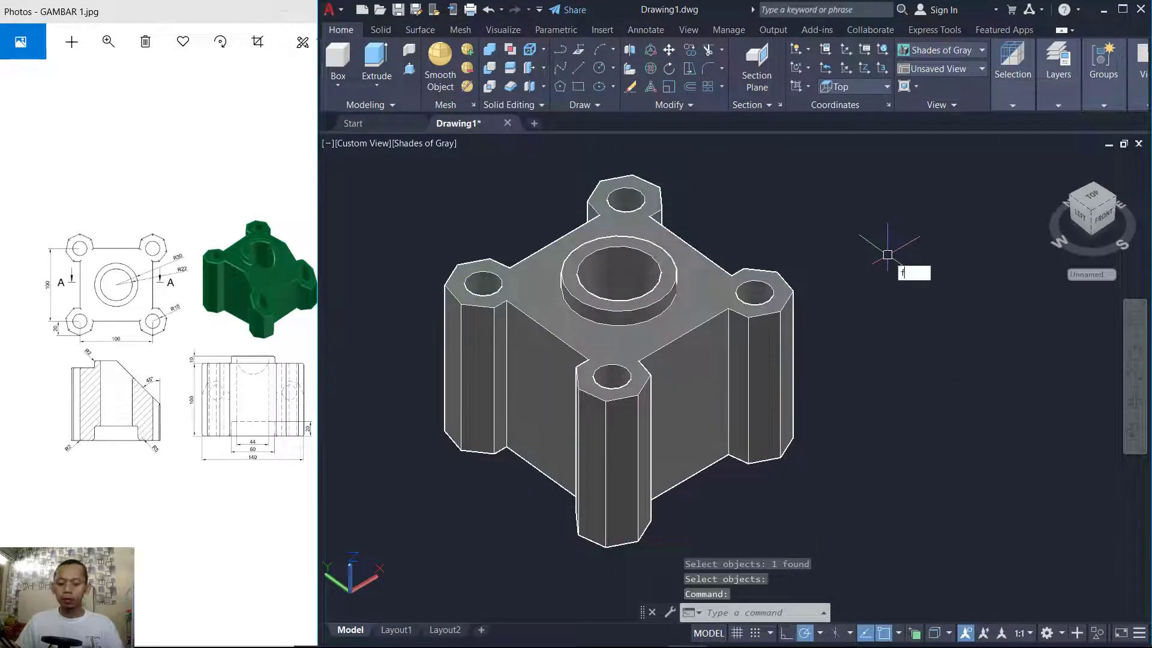
type("il")
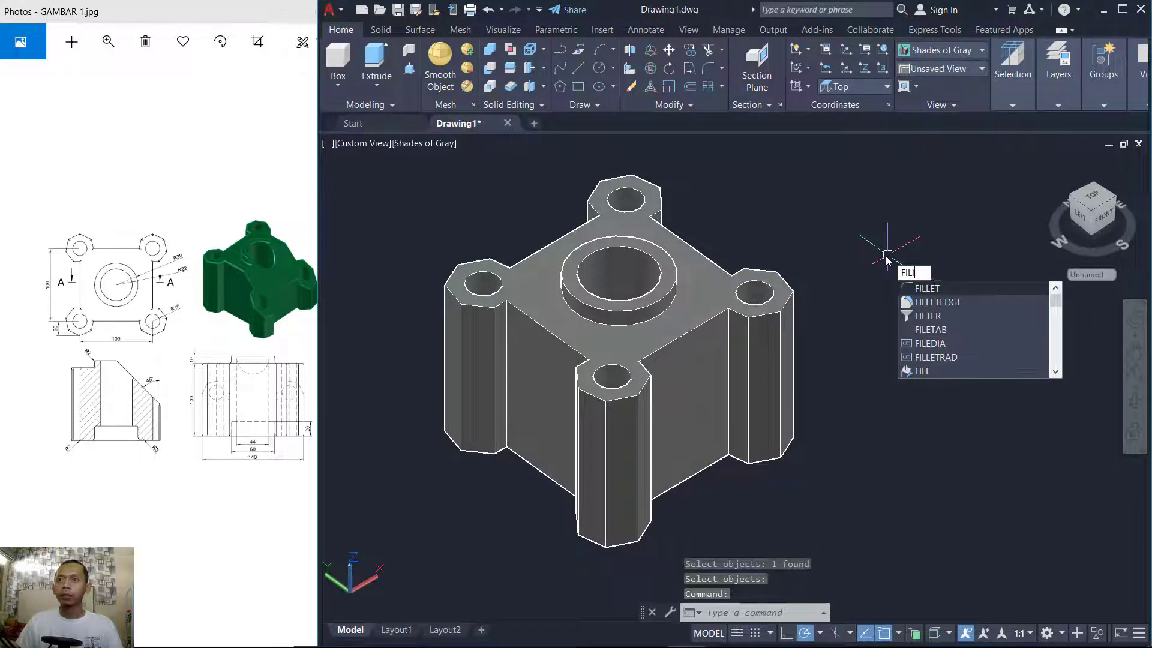
type("le")
key("Return")
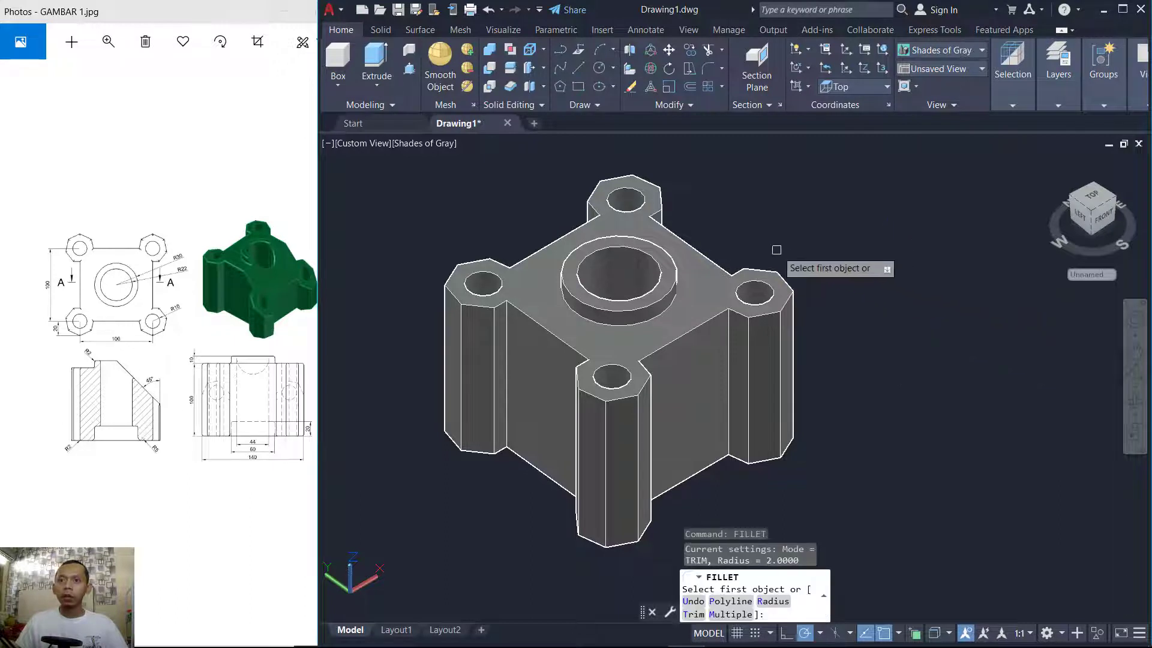
type("r")
key("Return")
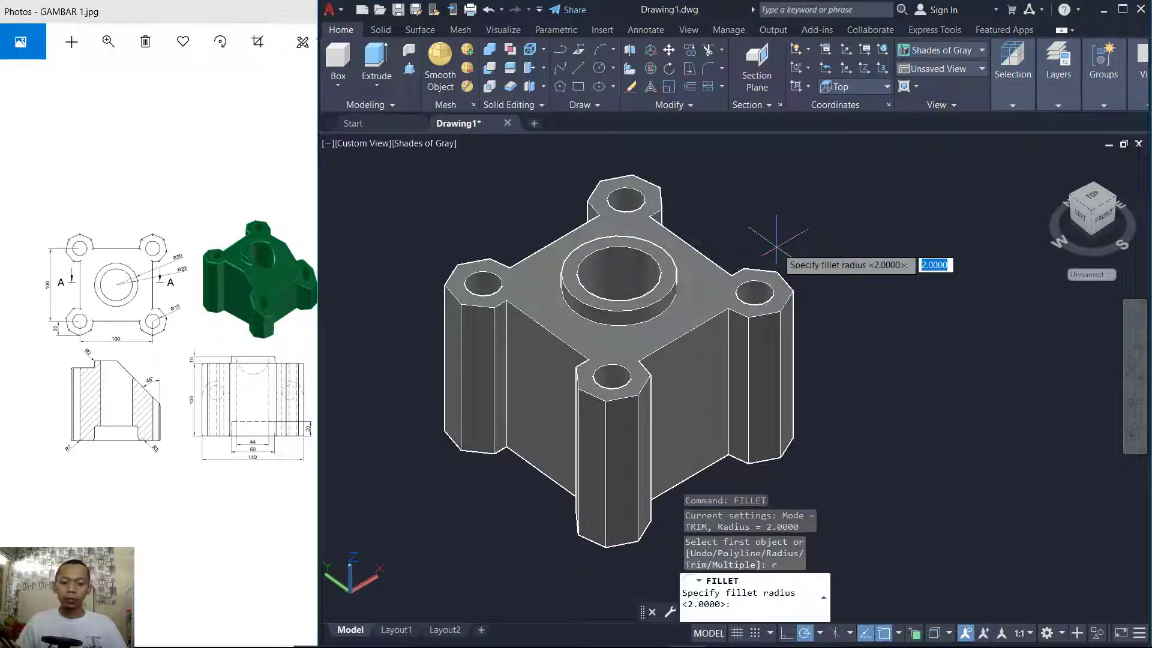
key("Return")
scroll(633, 293, "up", 3)
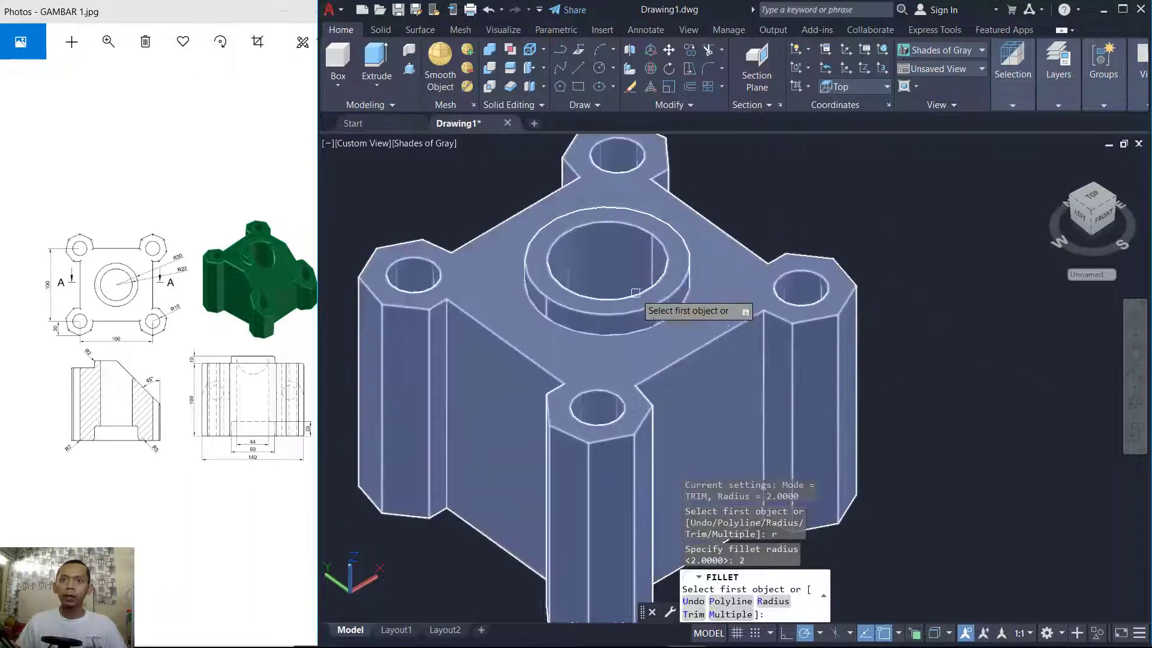
left_click(646, 310)
key("Return")
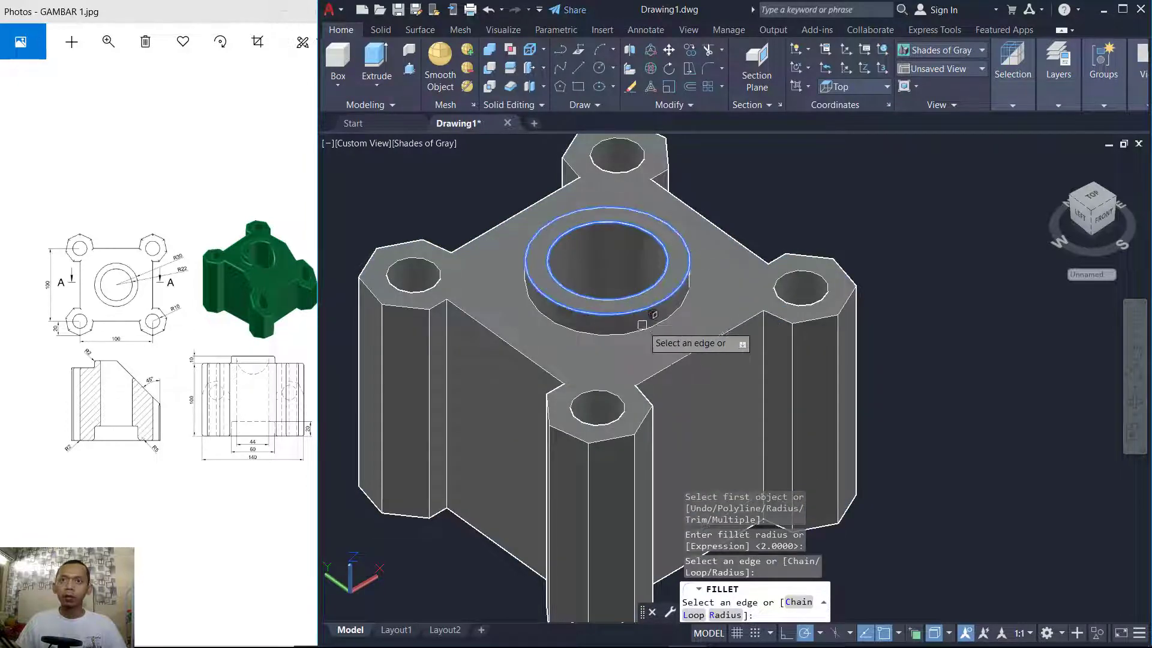
key("Return")
Round the 28-edge loop around the flange's top face with radius-2 fillets.
key("Return")
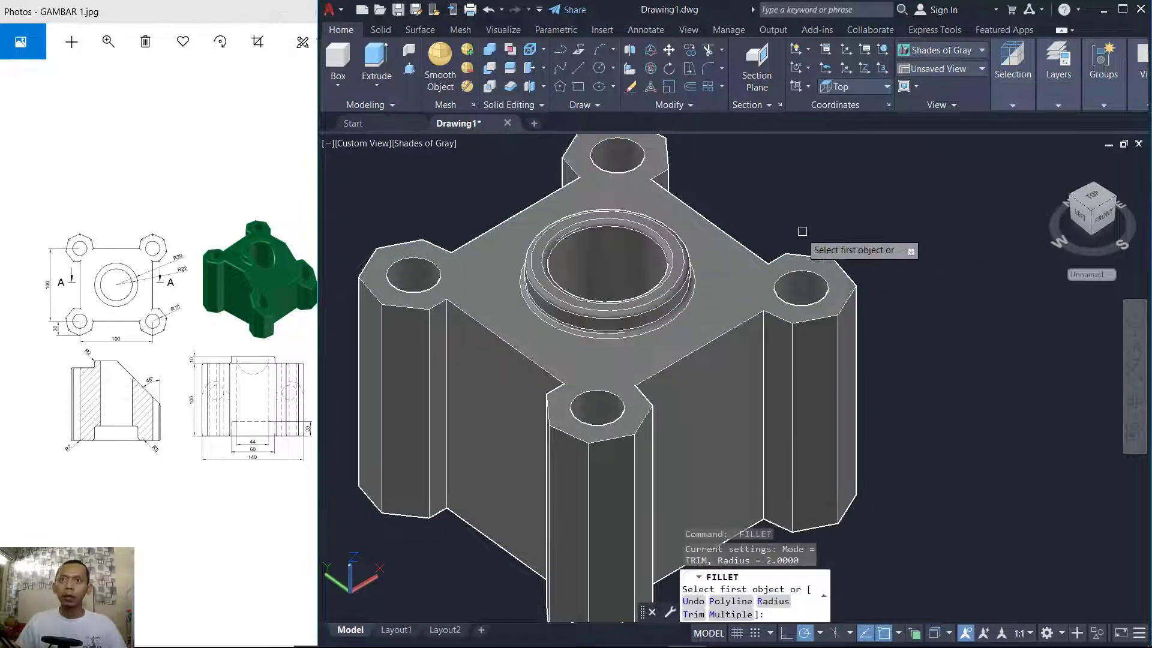
left_click(744, 247)
key("Return")
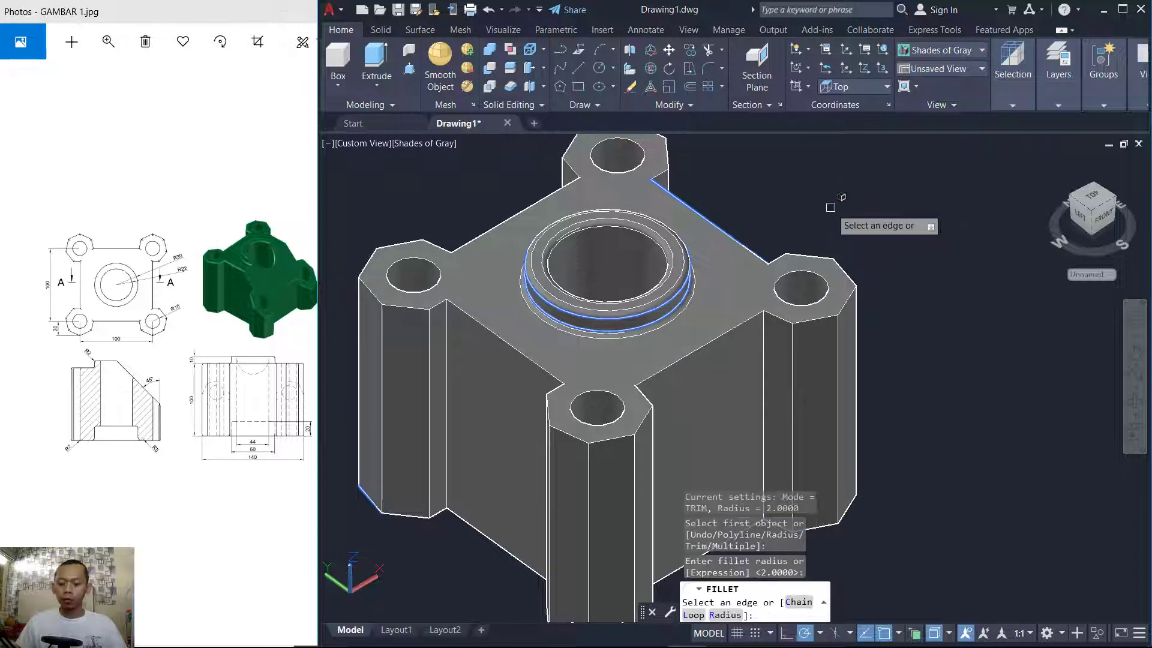
type("l")
key("Return")
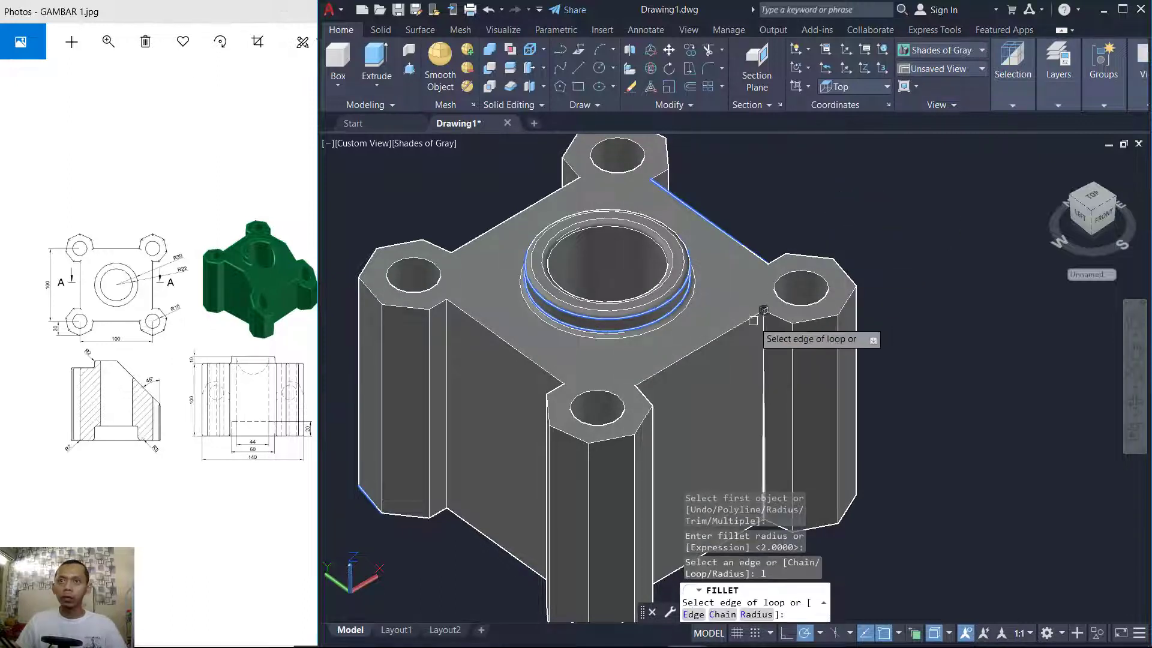
left_click(753, 325)
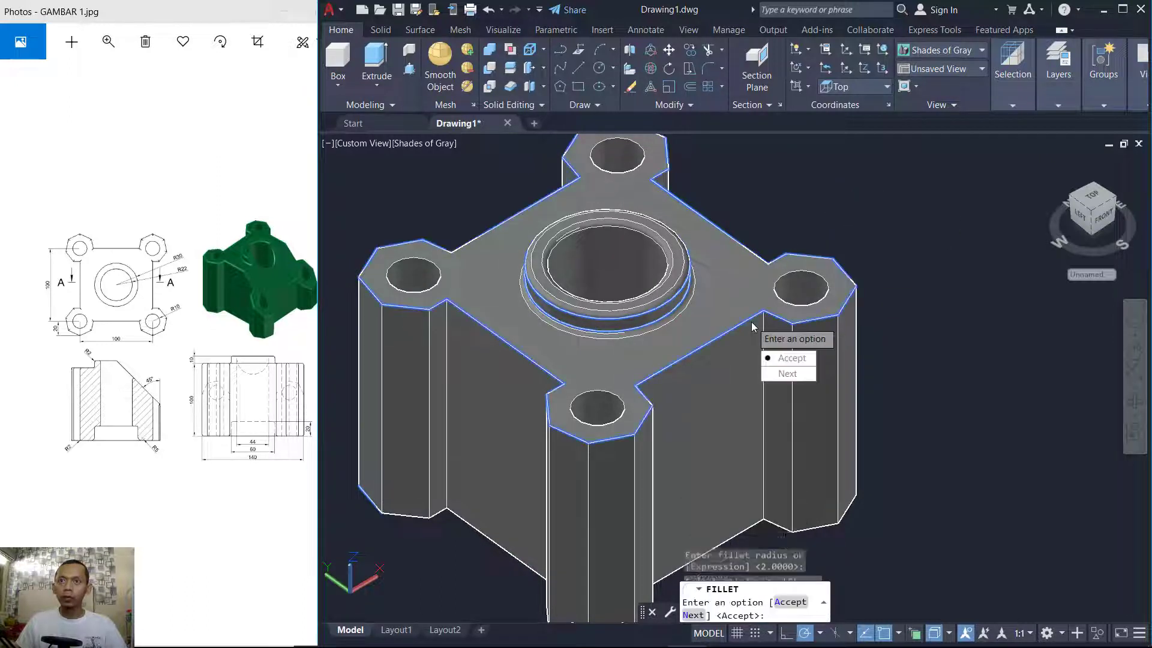
left_click(792, 358)
key("Return")
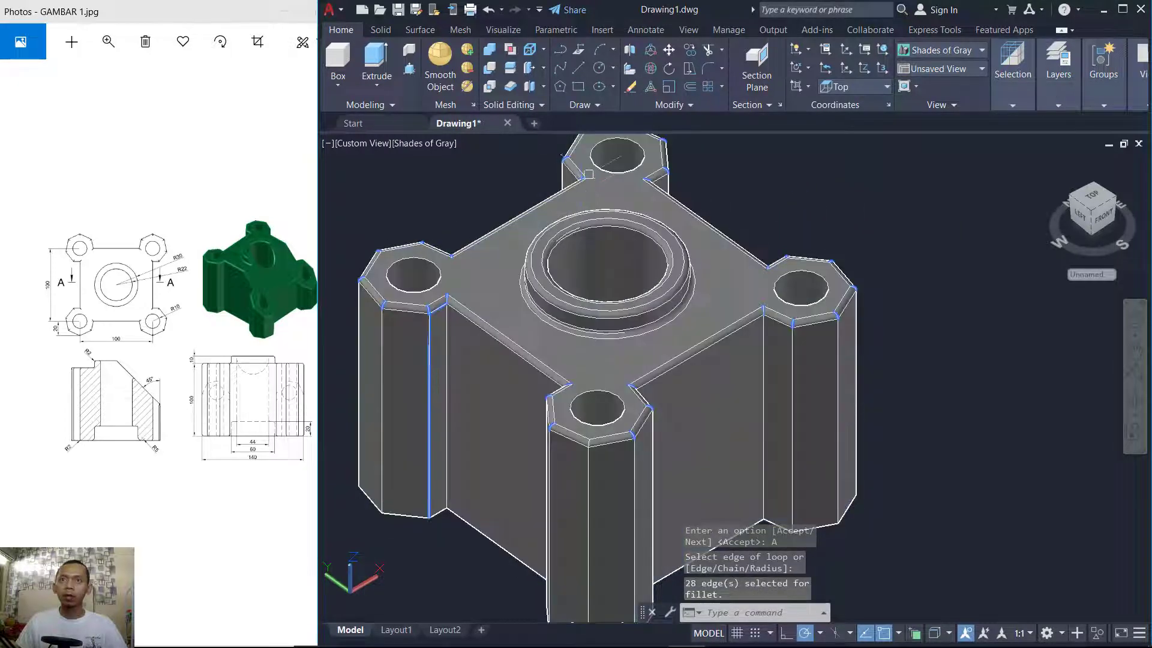
left_click(852, 258)
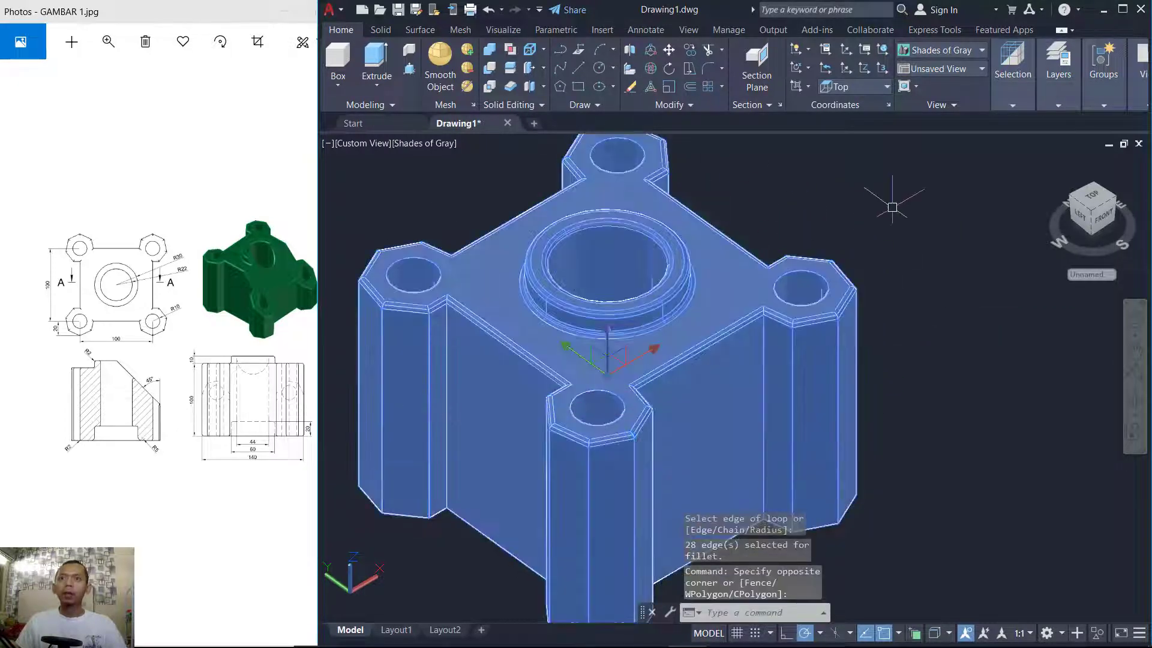
key("Escape")
scroll(848, 245, "down", 2)
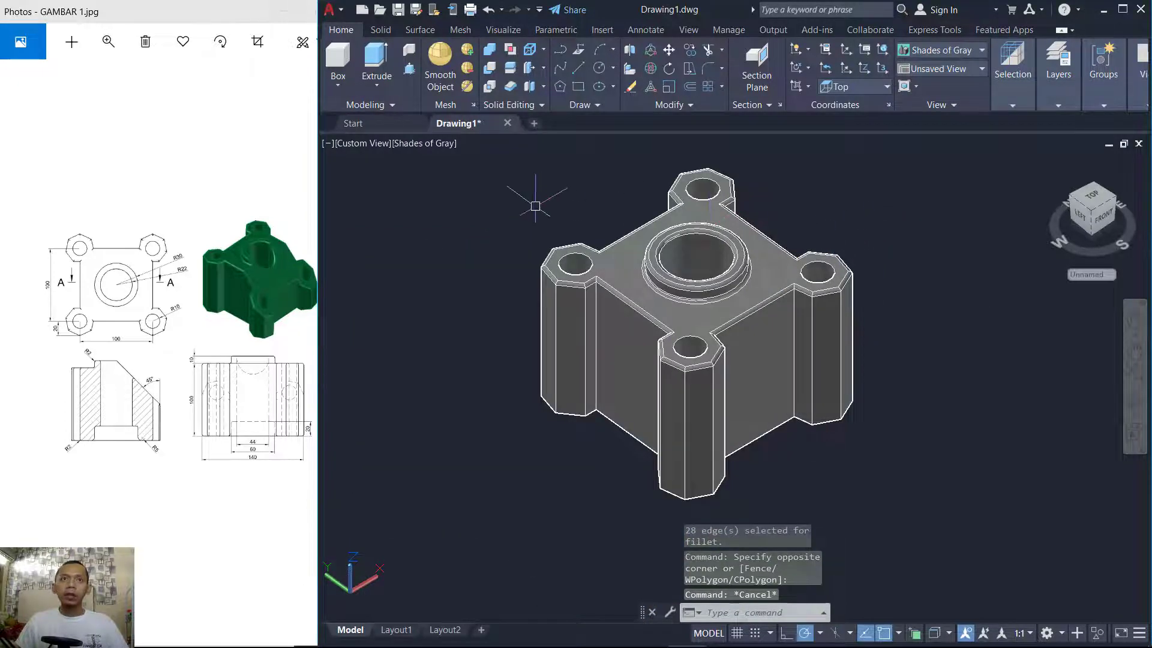
Switch to the front view of the flange.
left_click(368, 146)
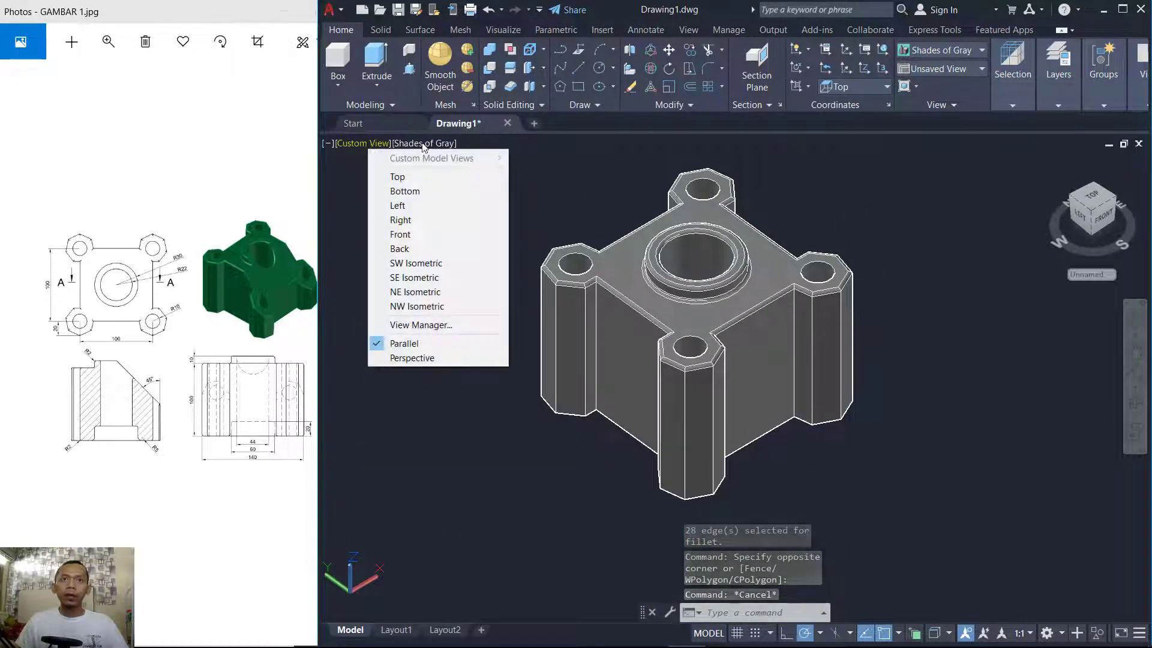
left_click(424, 152)
left_click(367, 145)
left_click(367, 145)
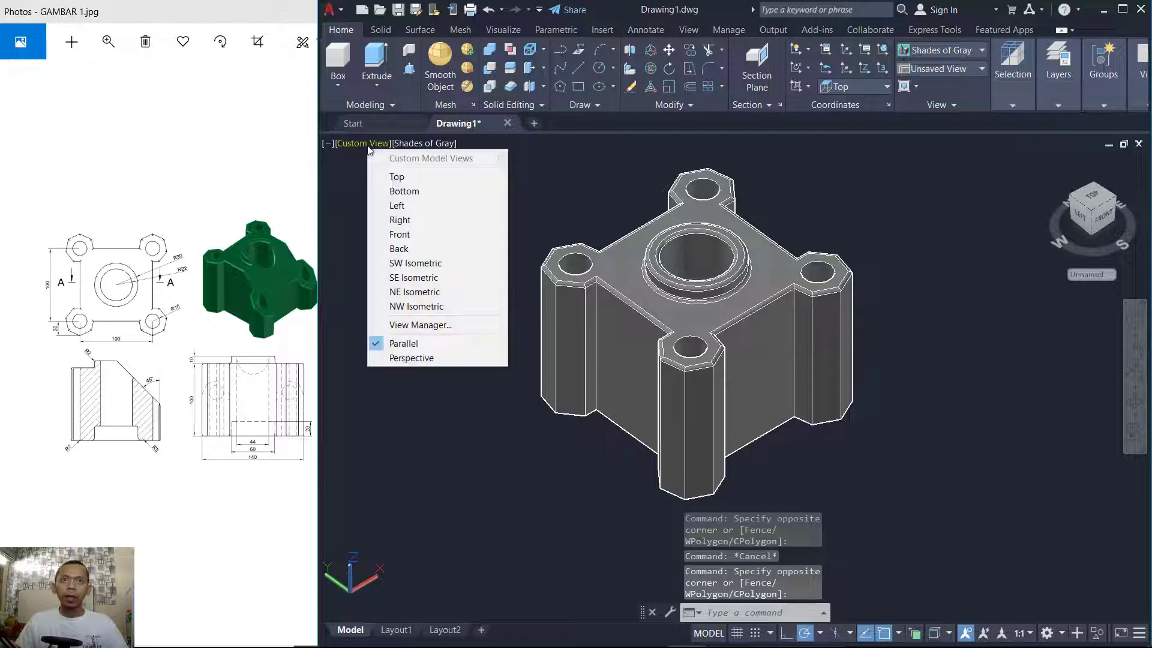
left_click(411, 235)
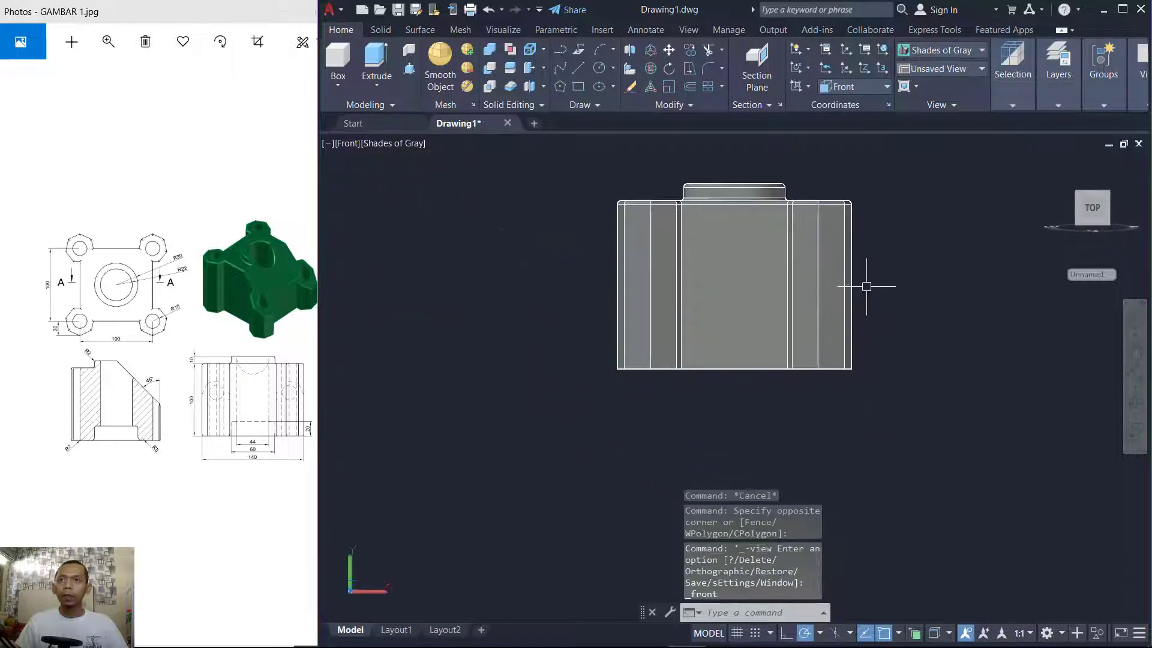
Draw a horizontal line rightward from the boss's top edge.
type("l")
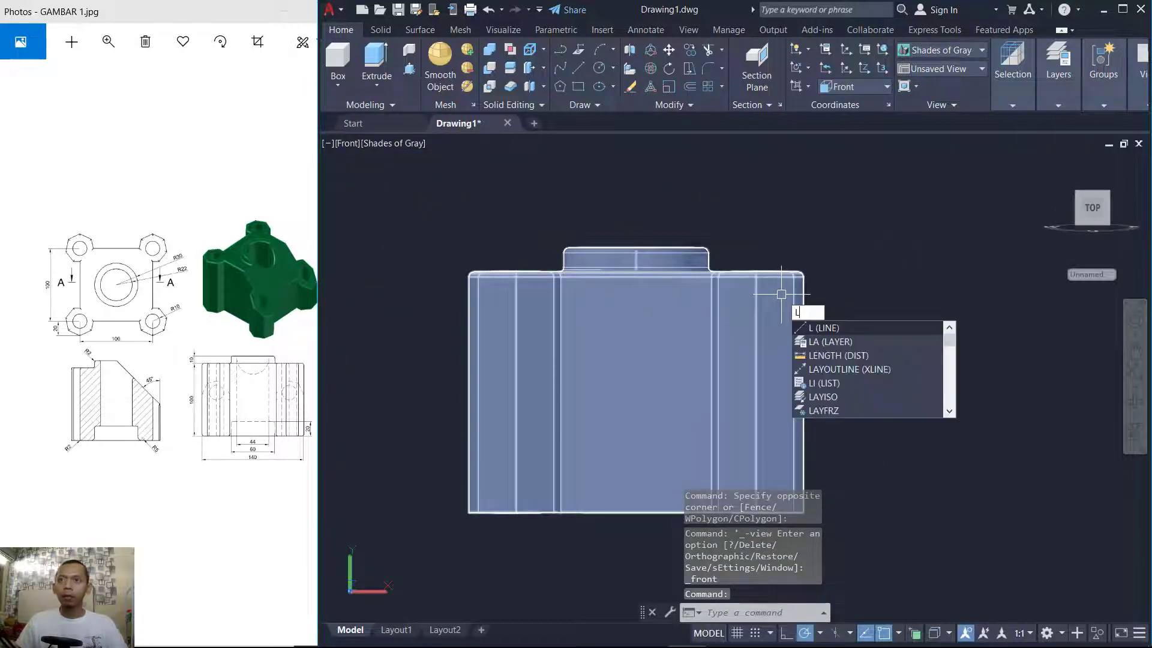
key("Return")
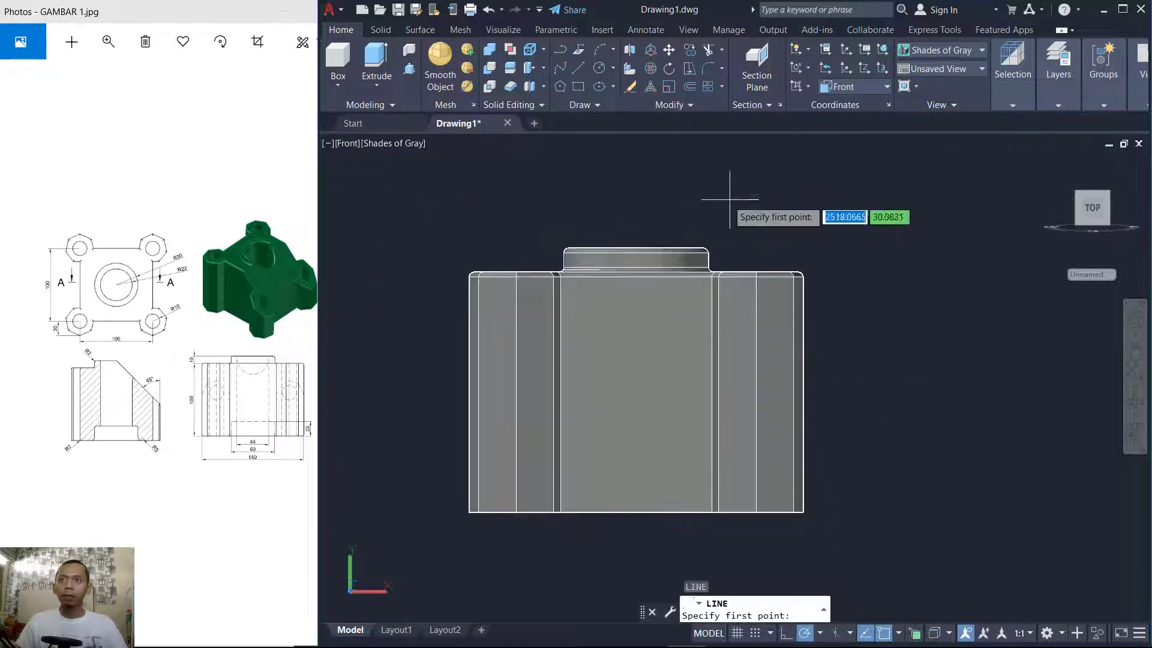
left_click(636, 247)
left_click(956, 247)
key("Return")
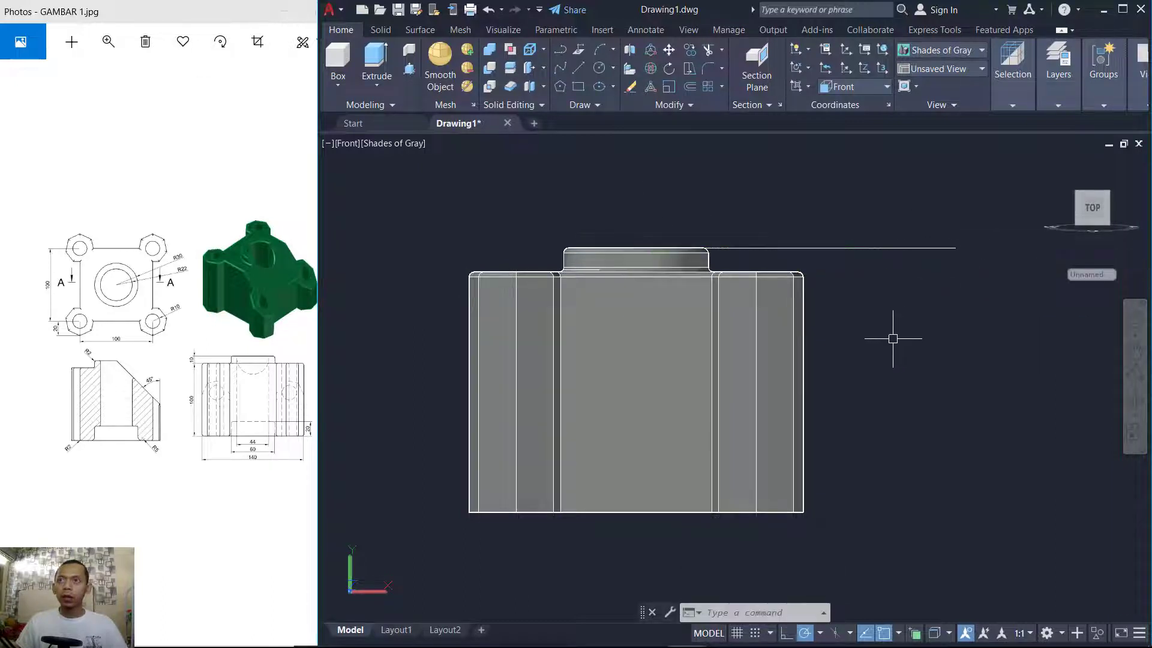
Rotate the line -45° about its left end on the boss.
type("ro")
key("Return")
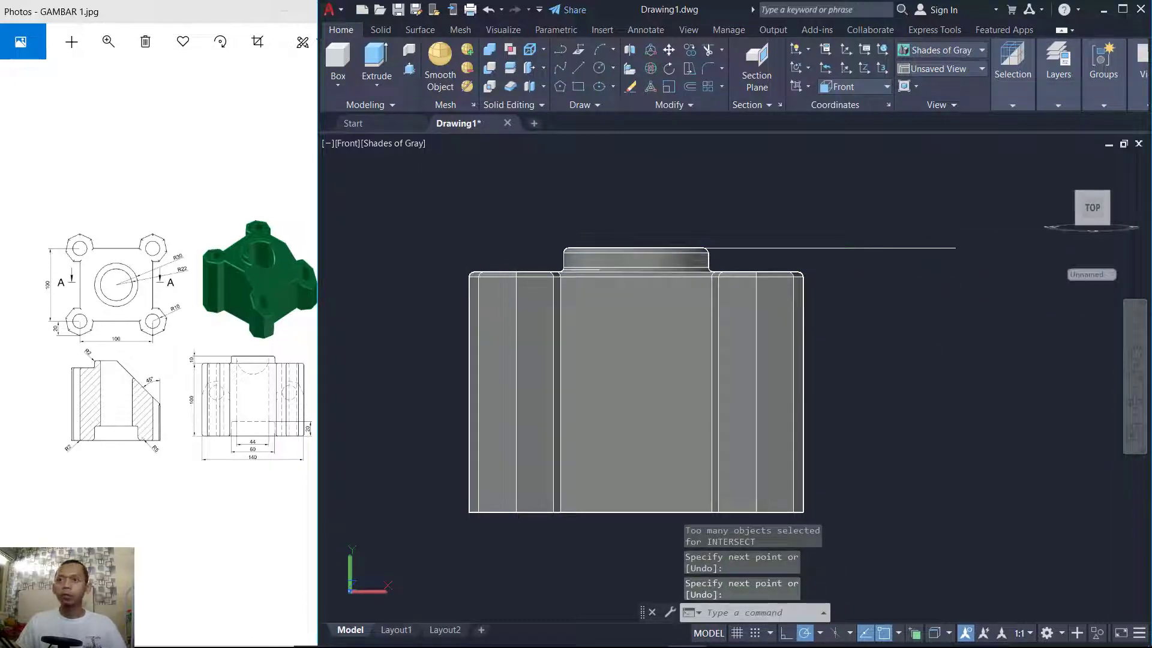
left_click(897, 258)
left_click(846, 218)
key("Return")
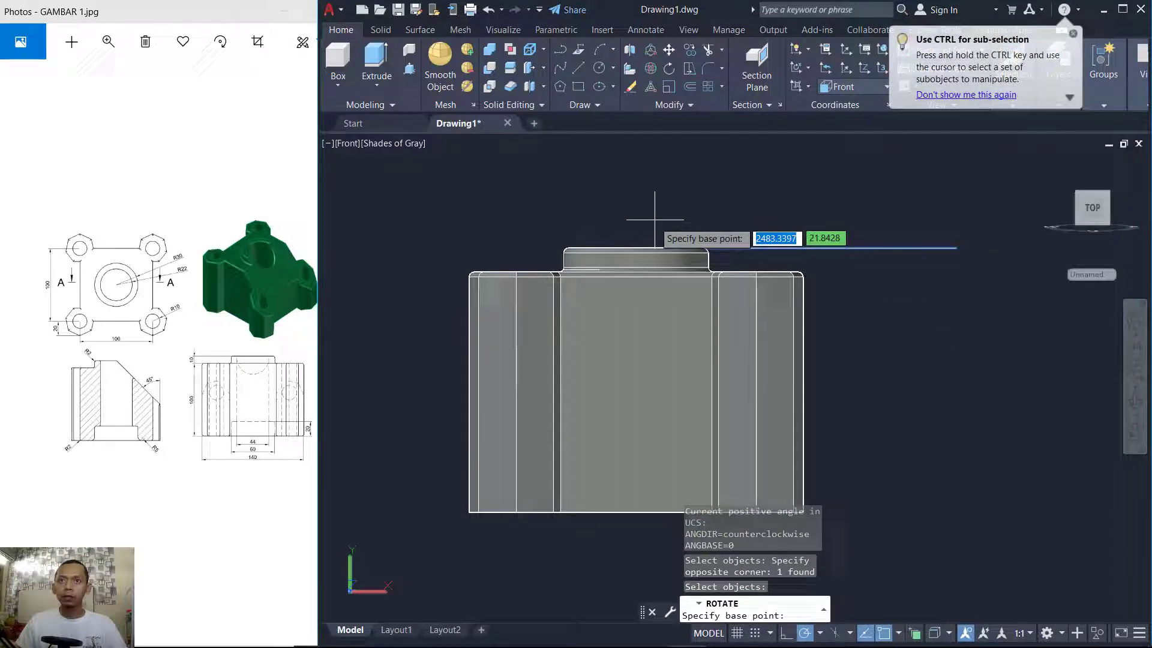
left_click(638, 249)
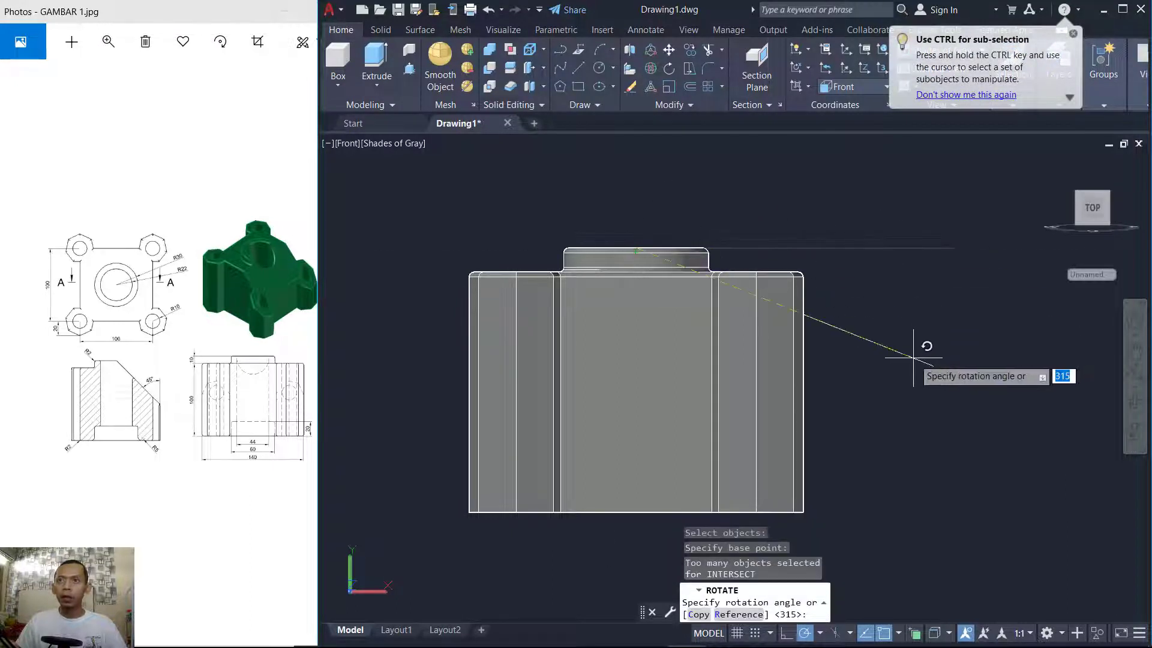
type("-45")
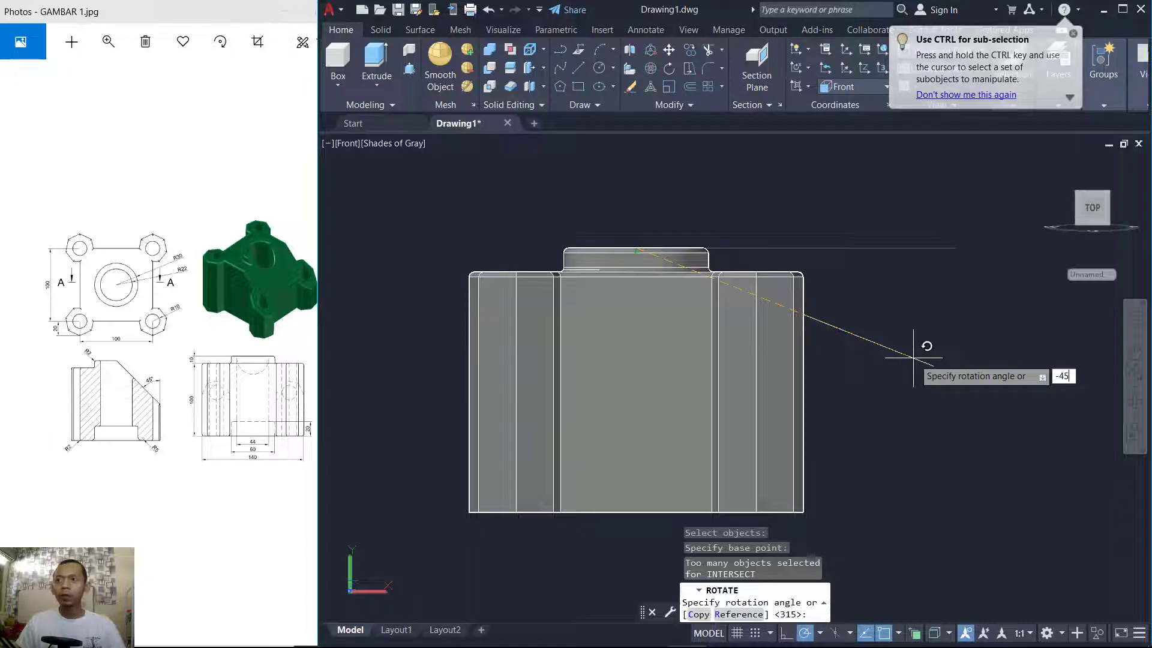
key("Return")
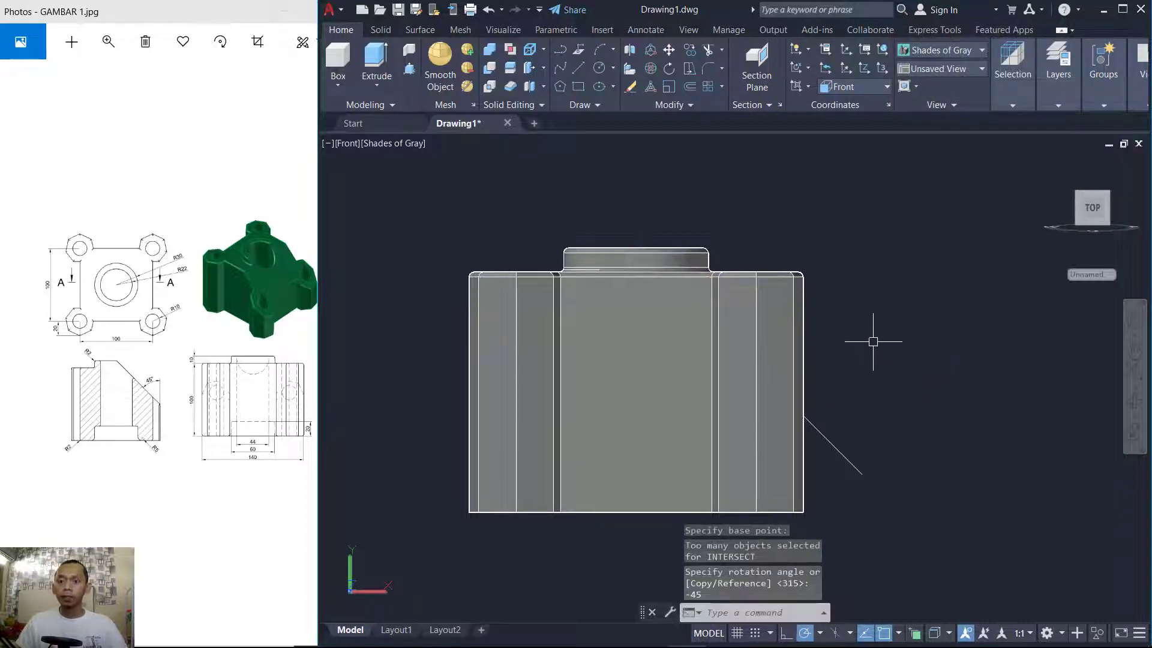
Slice the flange solid along the 45° guide line, keeping both sides.
type("sl")
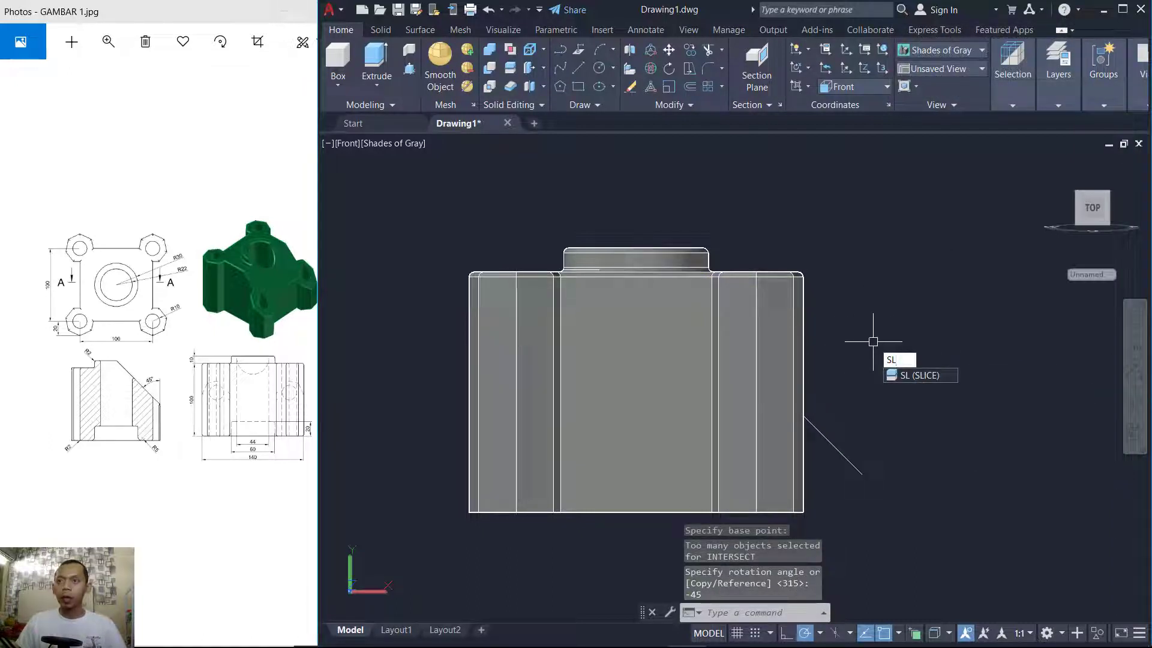
key("Return")
left_click(795, 301)
key("Return")
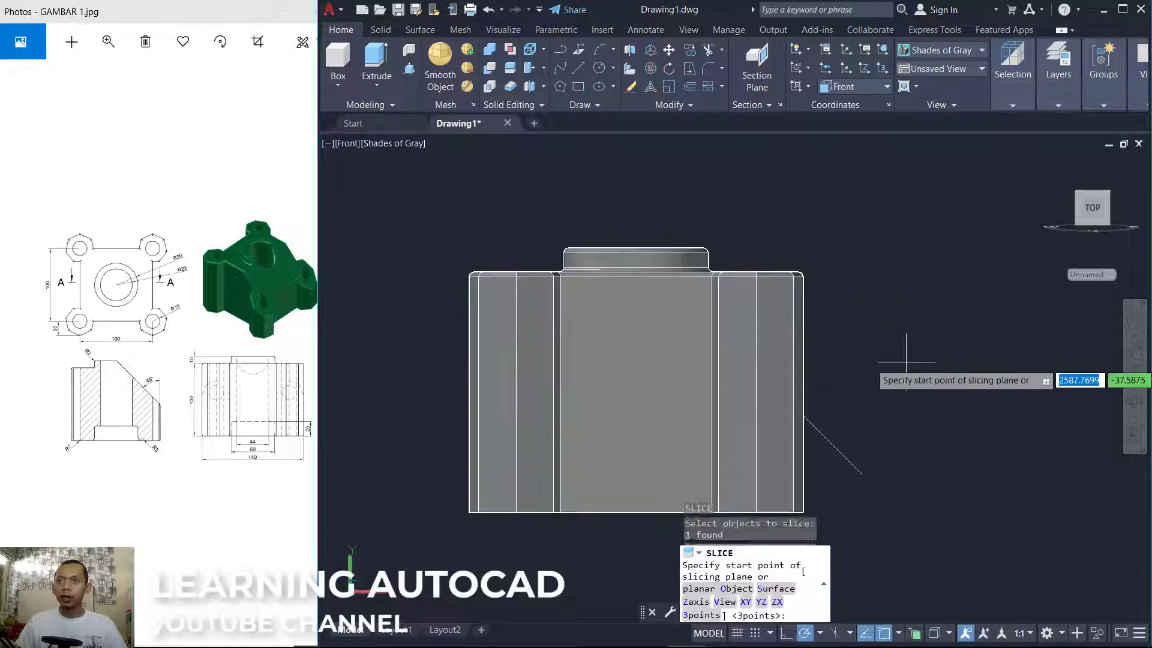
left_click(862, 473)
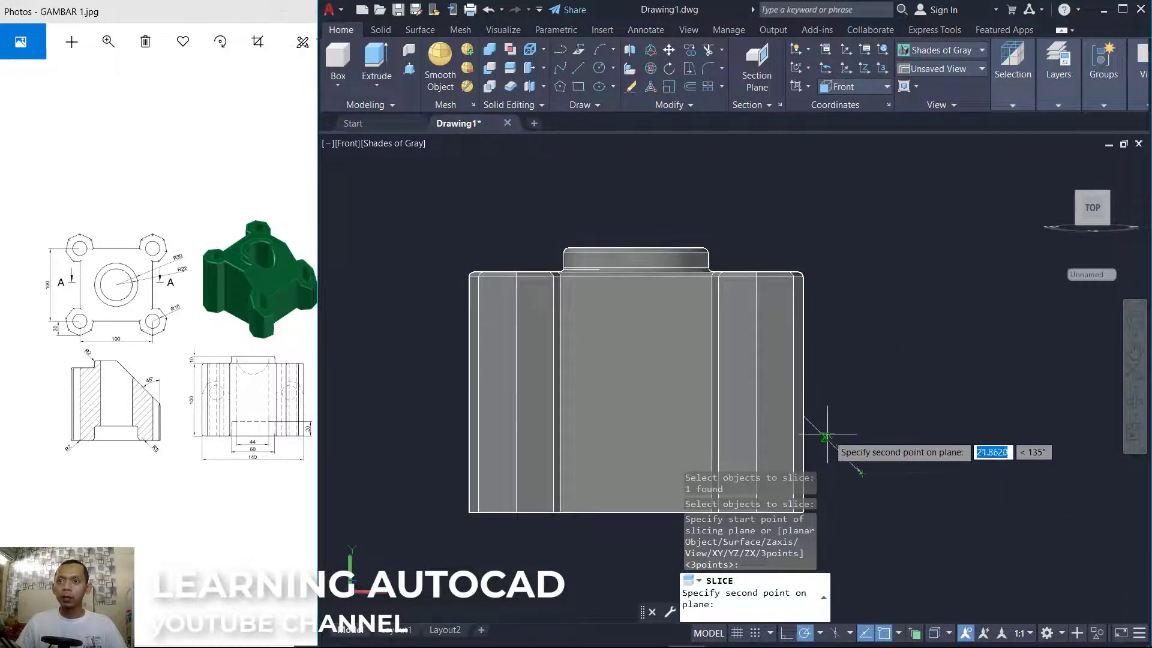
left_click(826, 437)
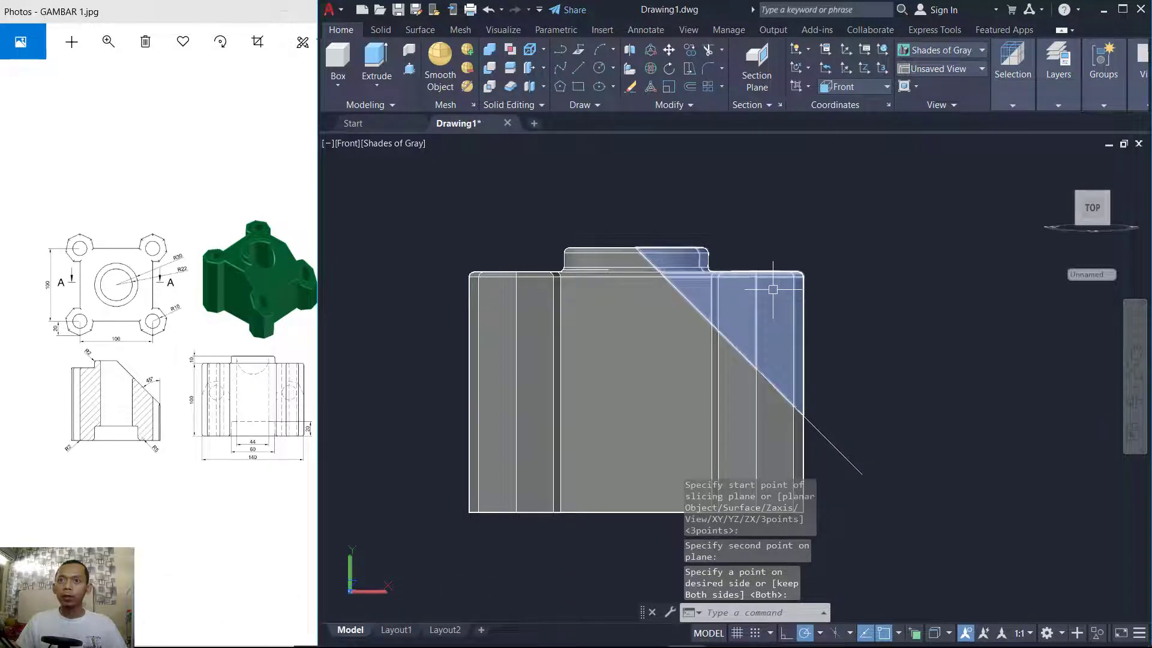
key("Return")
Delete the cut-off corner wedge and the guide line, then orbit to an isometric view.
left_click(888, 399)
left_click(851, 476)
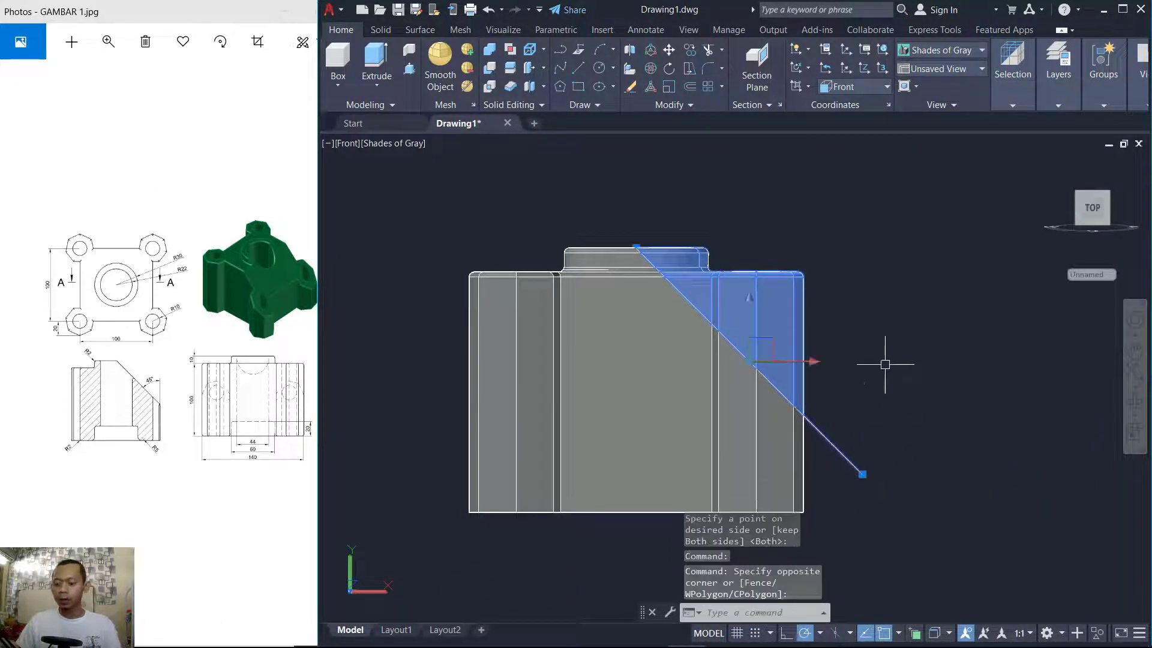
key("Delete")
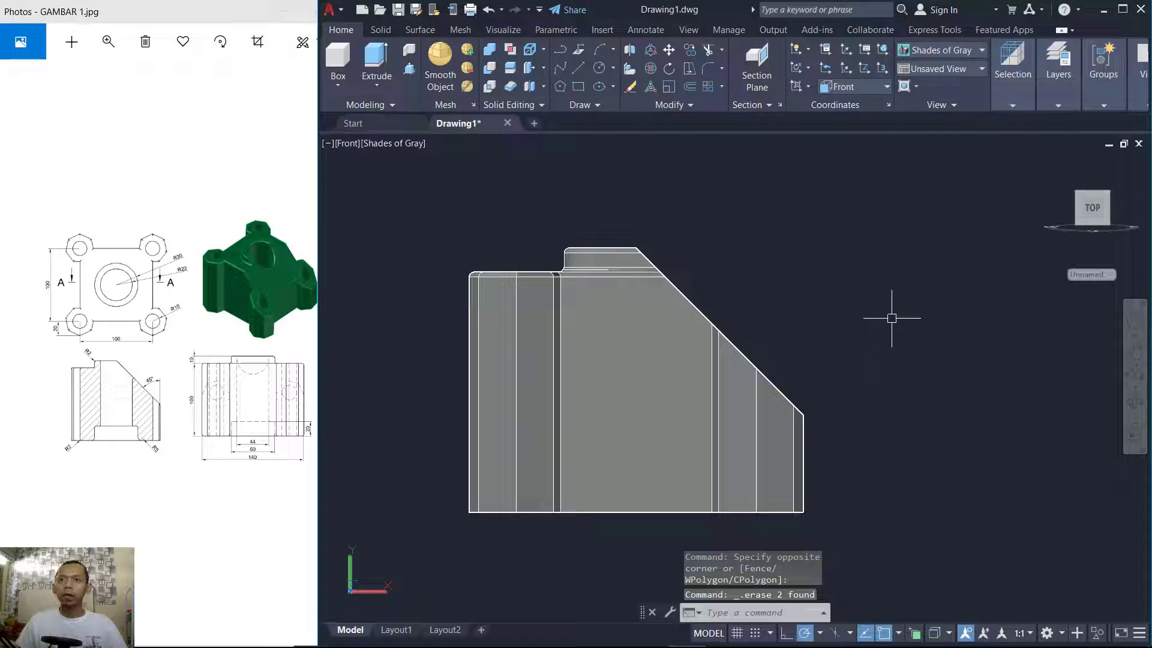
middle_click_drag(908, 268, 772, 342, "shift")
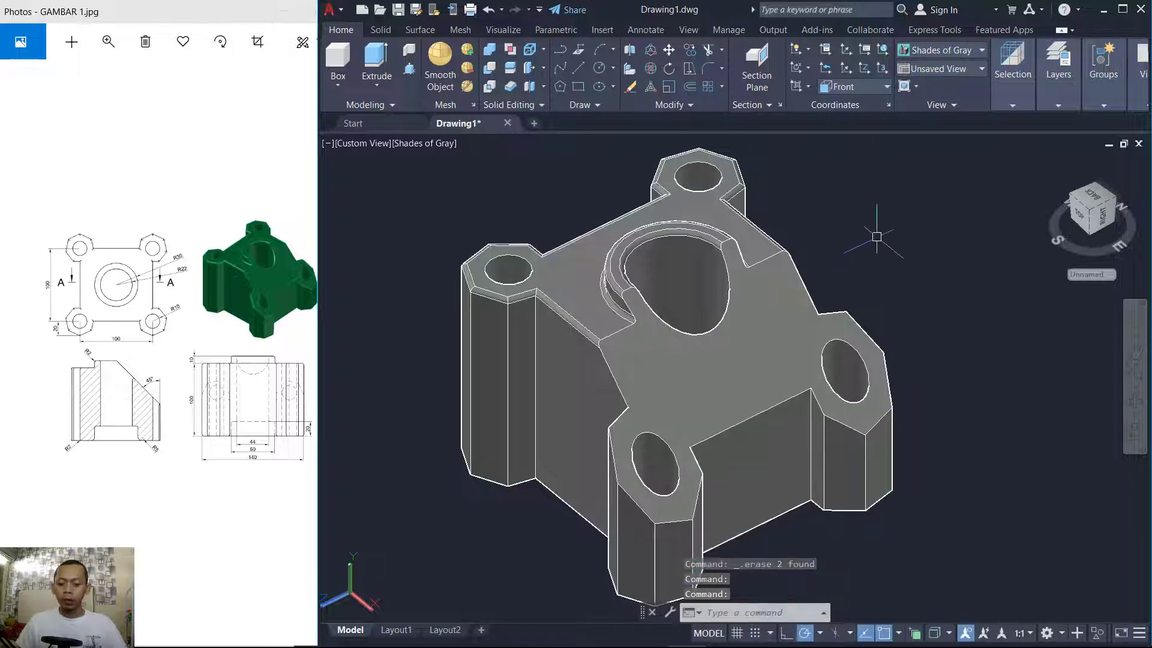
Start a radius-2 fillet, picking the bore's edge first.
type("illet")
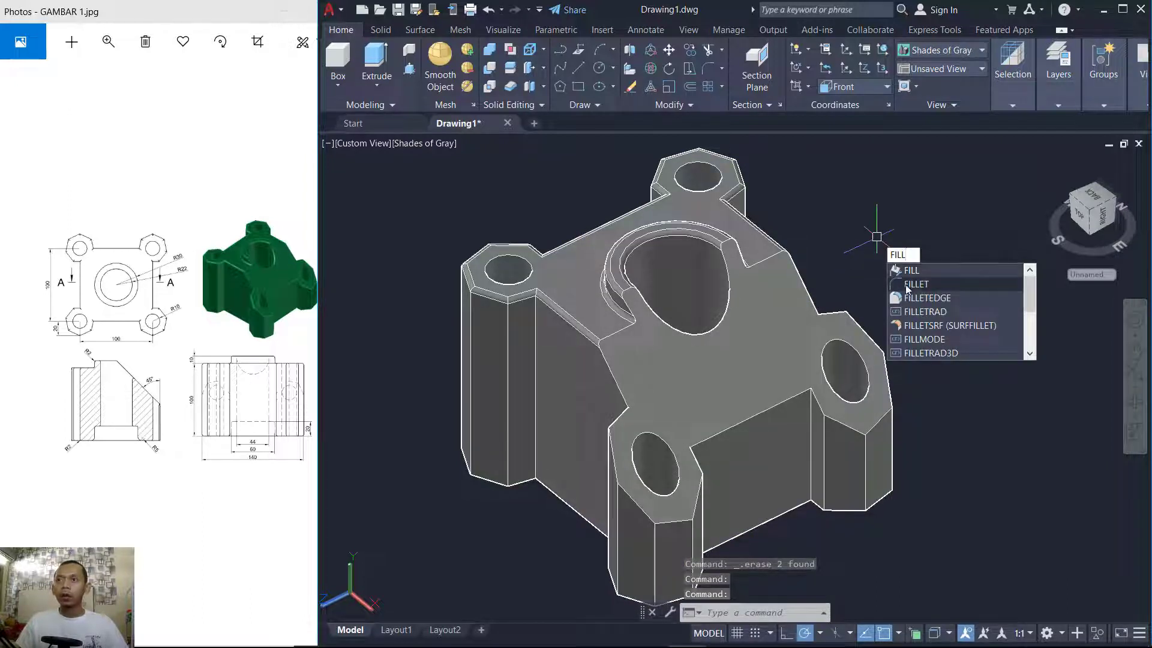
key("Return")
type("r")
key("Return")
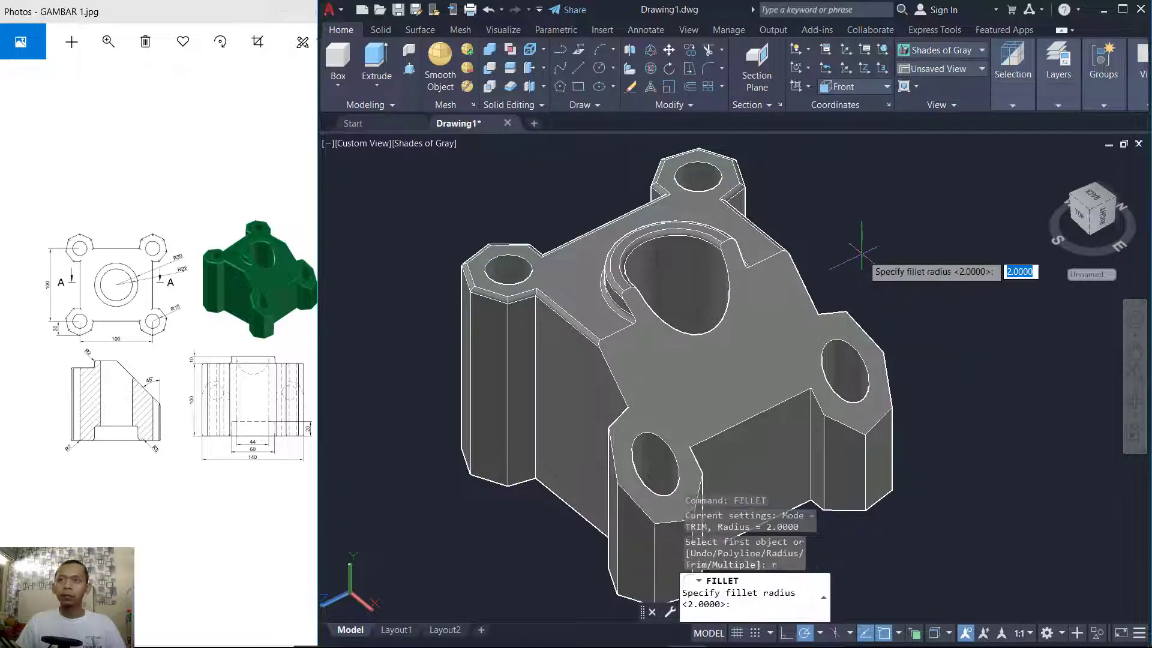
key("Return")
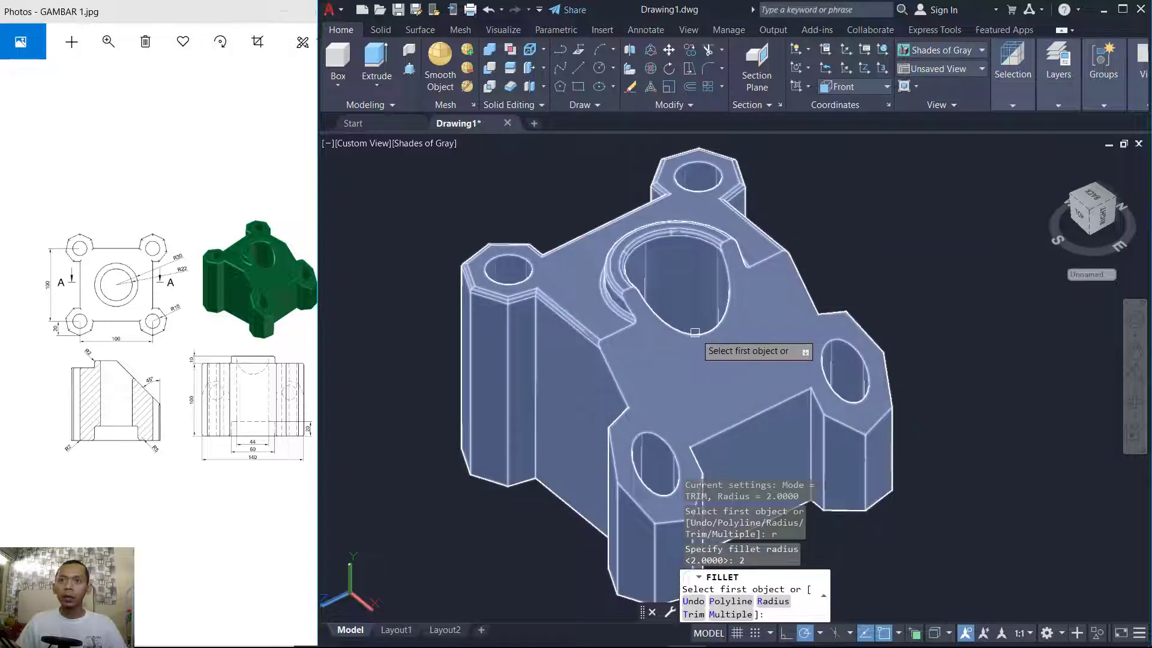
left_click(693, 327)
key("Return")
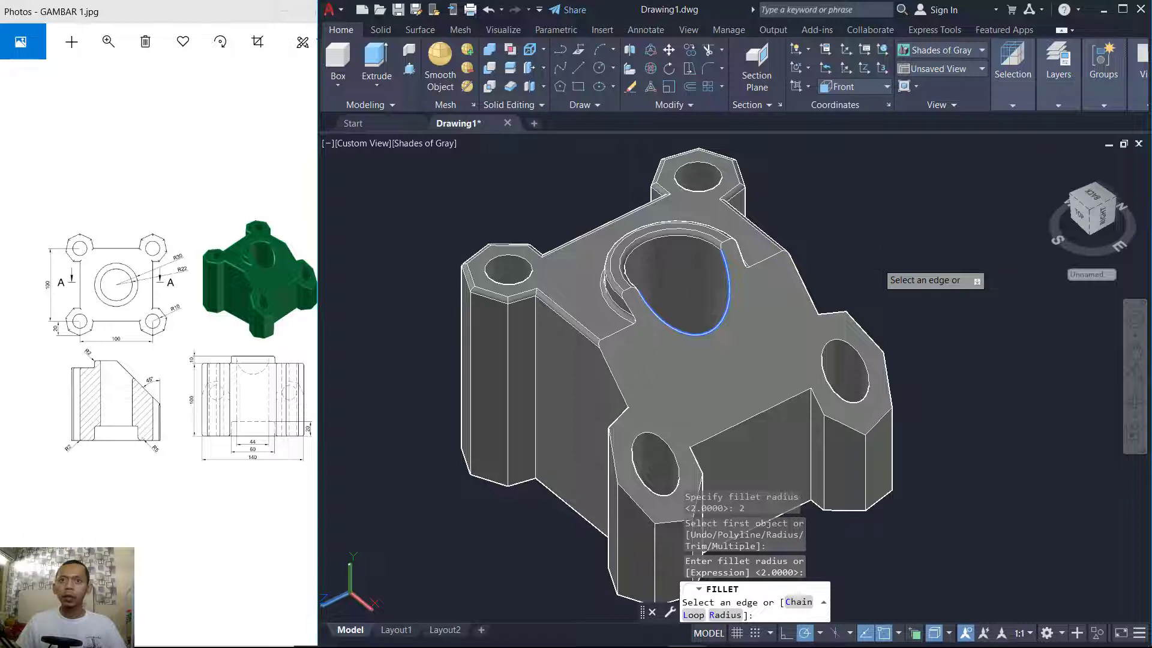
Fillet the 30-edge loop around the sliced flange's top faces at radius 2.
type("l")
key("Return")
left_click(613, 333)
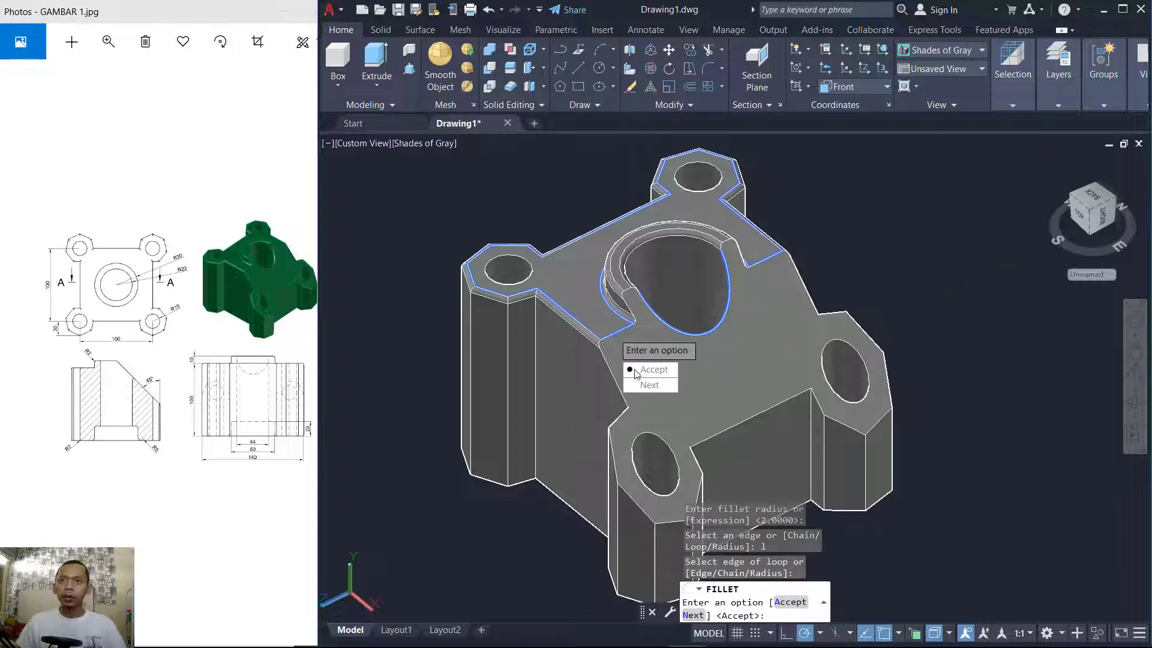
left_click(648, 386)
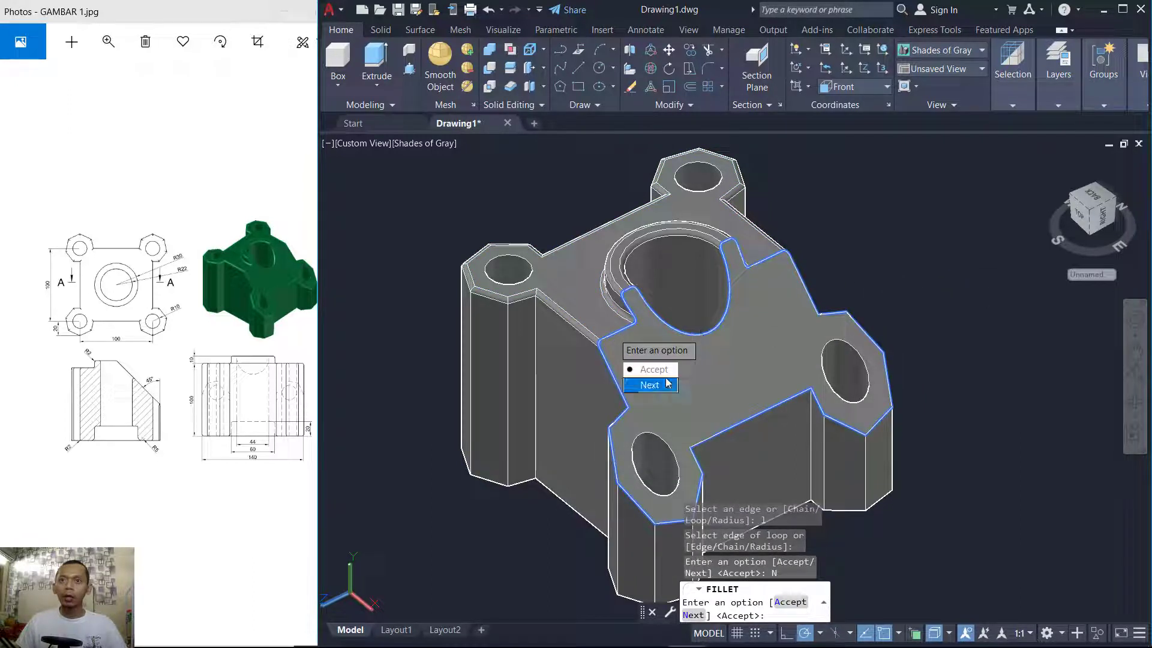
left_click(660, 371)
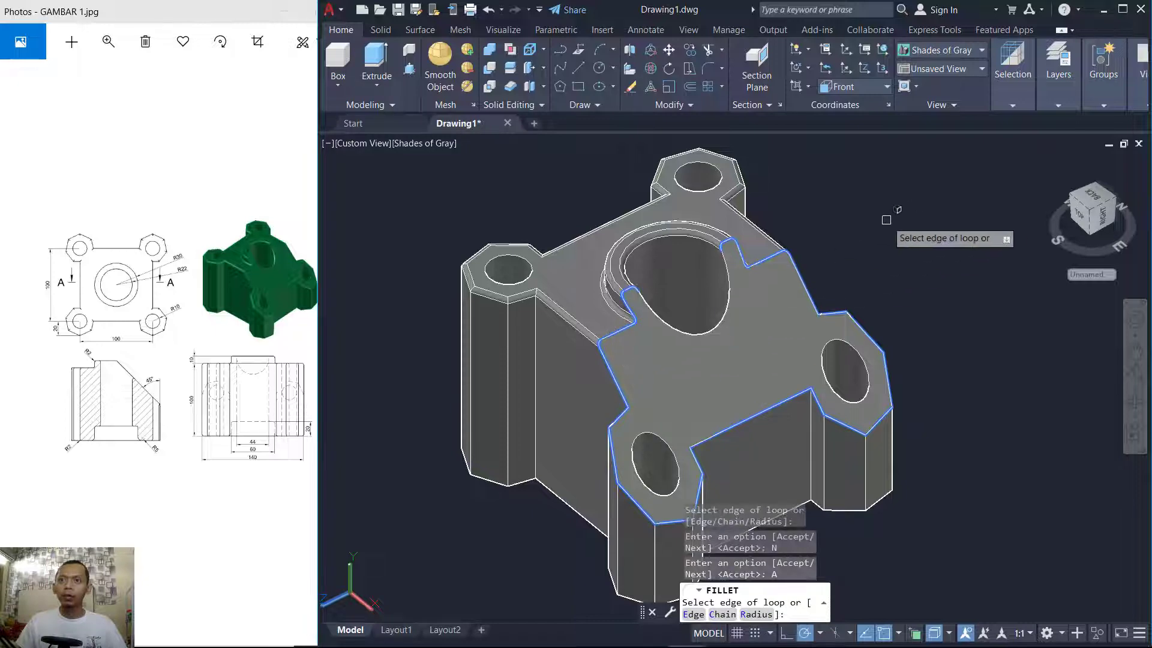
key("Return")
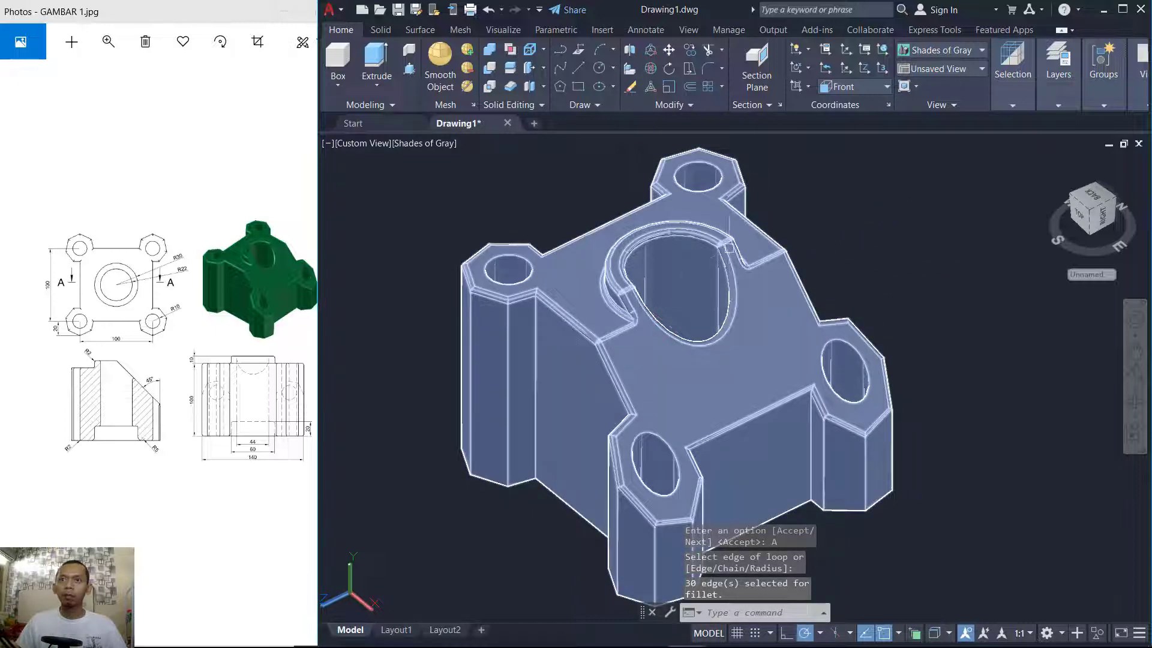
key("Return")
left_click(957, 180)
left_click(840, 273)
key("Escape")
scroll(850, 280, "down", 2)
middle_click_drag(850, 280, 829, 300)
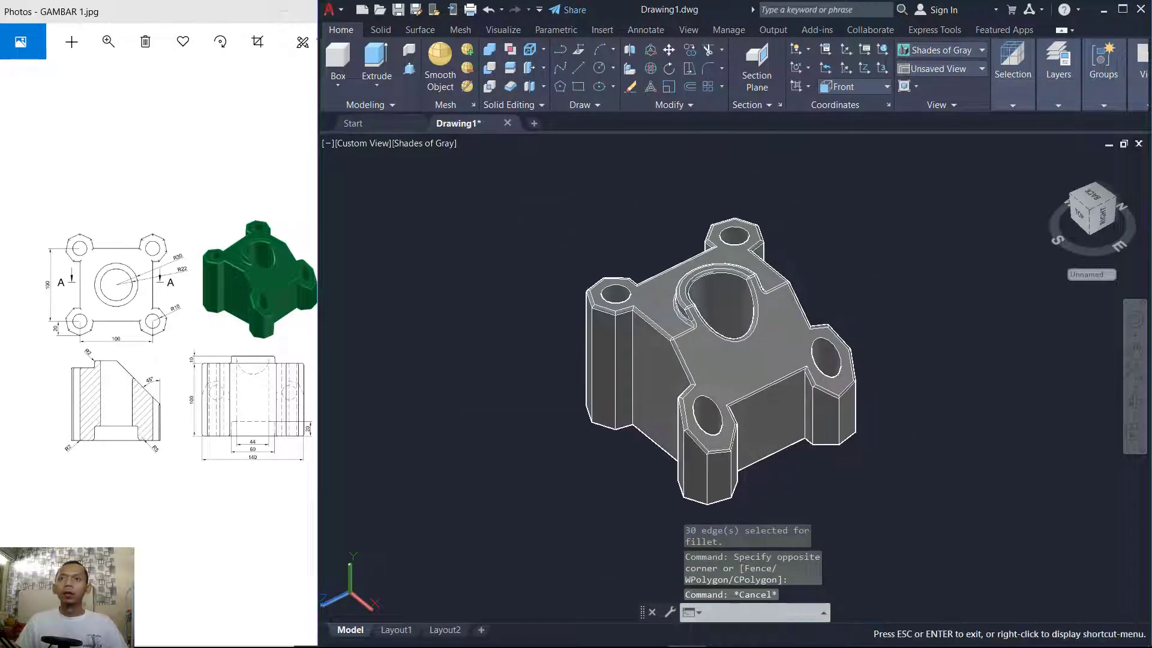